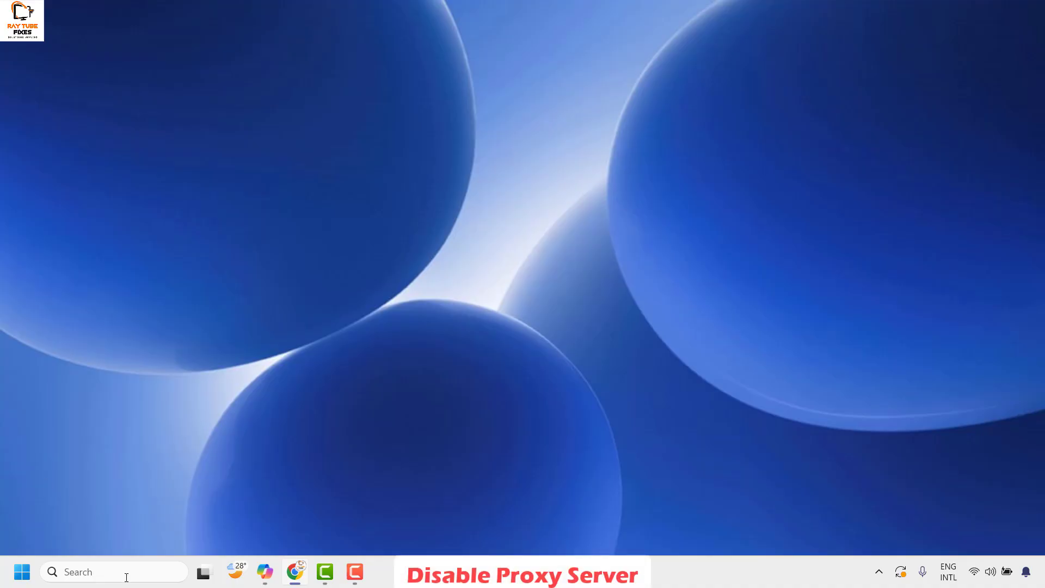
Open Internet Properties by running inetcpl.cpl from the Run box
{"action": "right_click", "coordinate": [21, 572]}
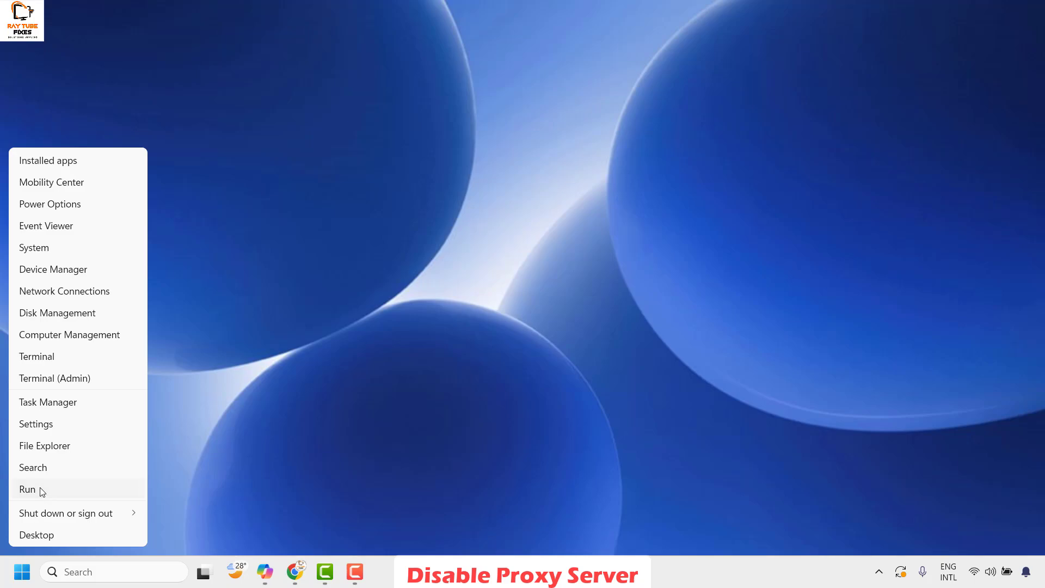
{"action": "left_click", "coordinate": [41, 488]}
{"action": "type", "text": "inetcpl.cpl"}
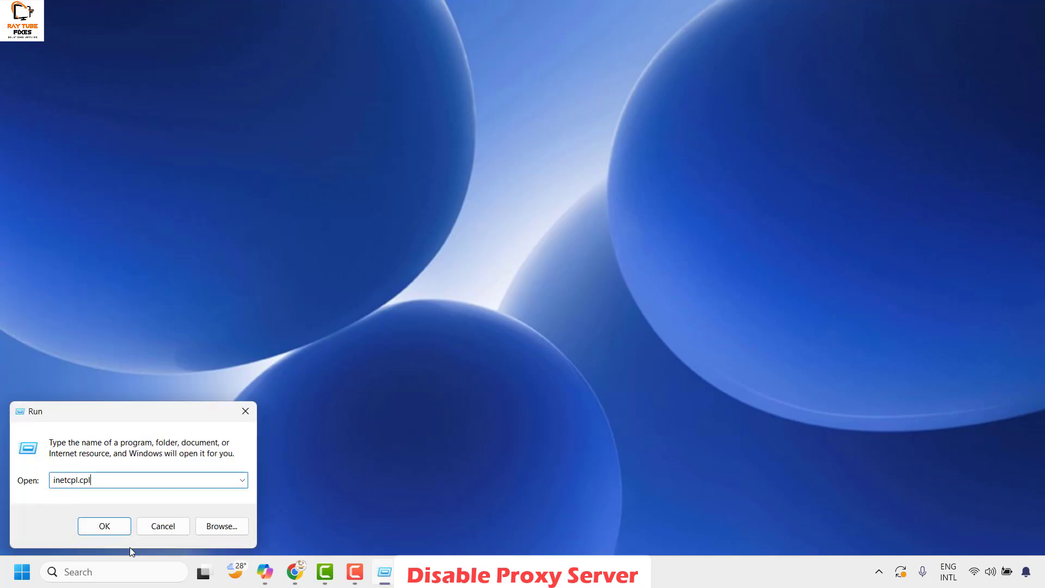
{"action": "left_click", "coordinate": [103, 526]}
{"action": "left_click_drag", "start_coordinate": [207, 109], "coordinate": [396, 111]}
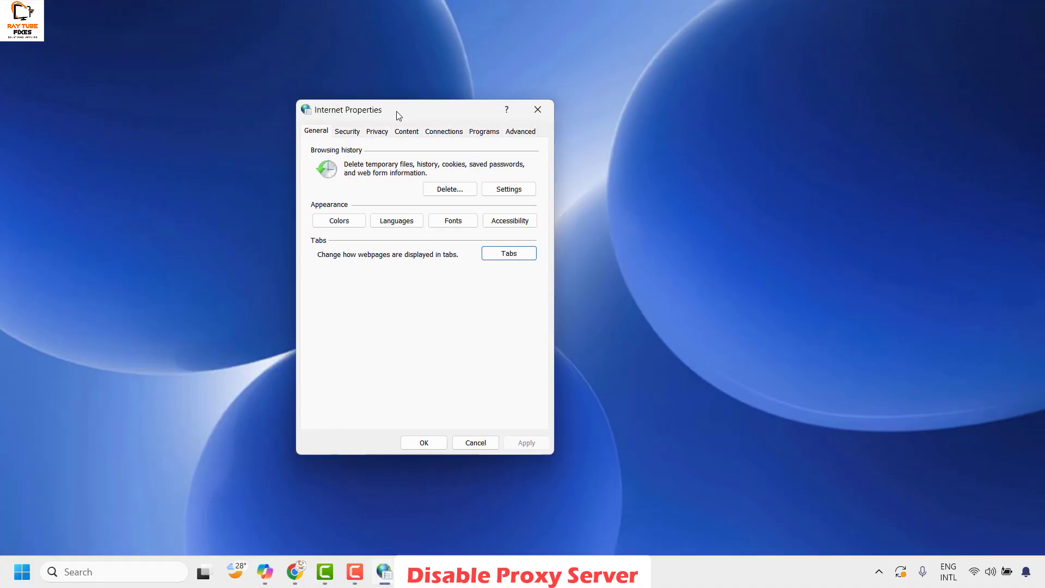
Leave 'Use a proxy server' unchecked in LAN settings and close Internet Properties
{"action": "left_click", "coordinate": [444, 133]}
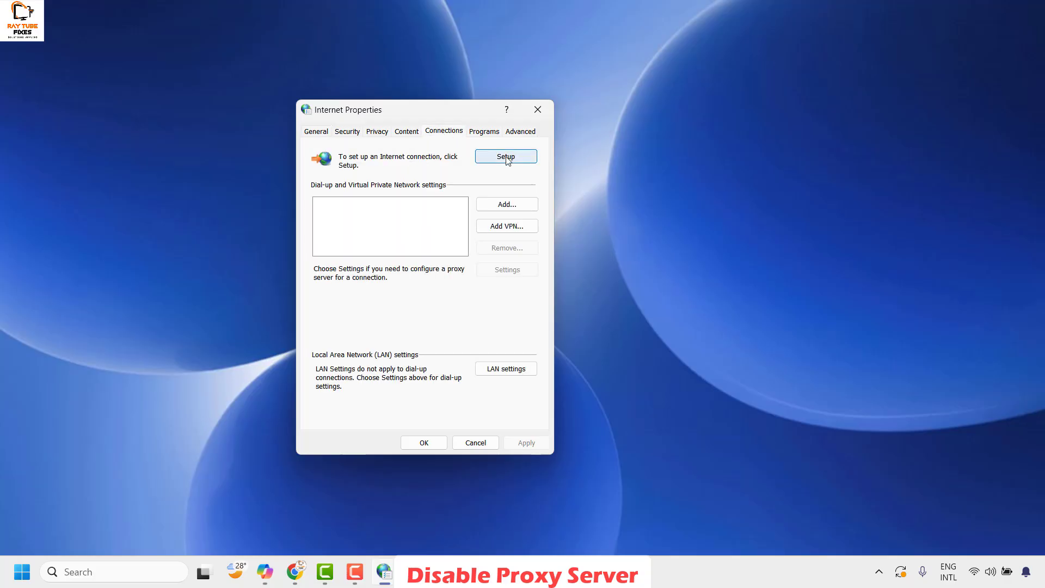
{"action": "left_click", "coordinate": [498, 368]}
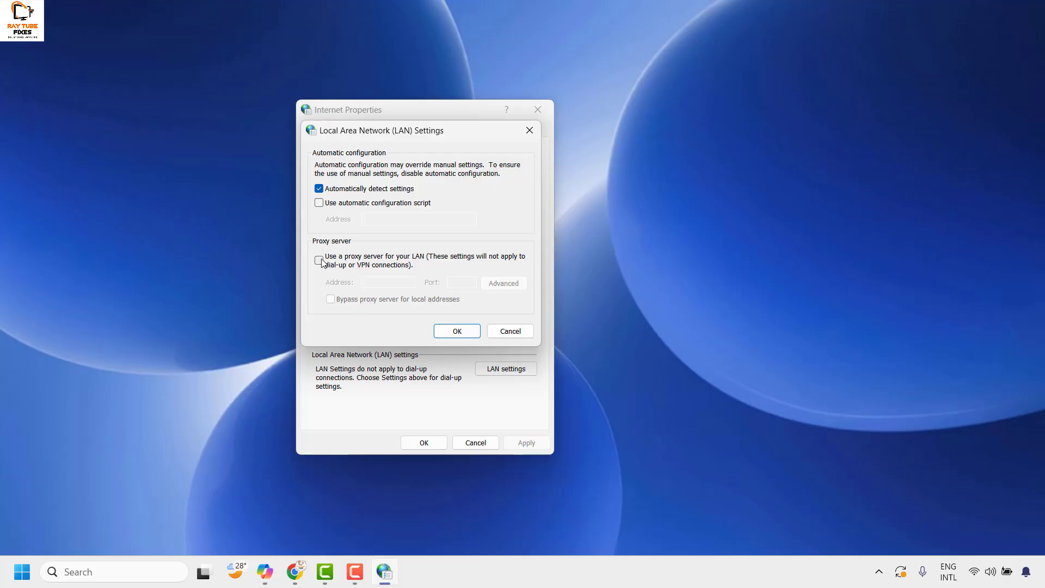
{"action": "left_click", "coordinate": [458, 333]}
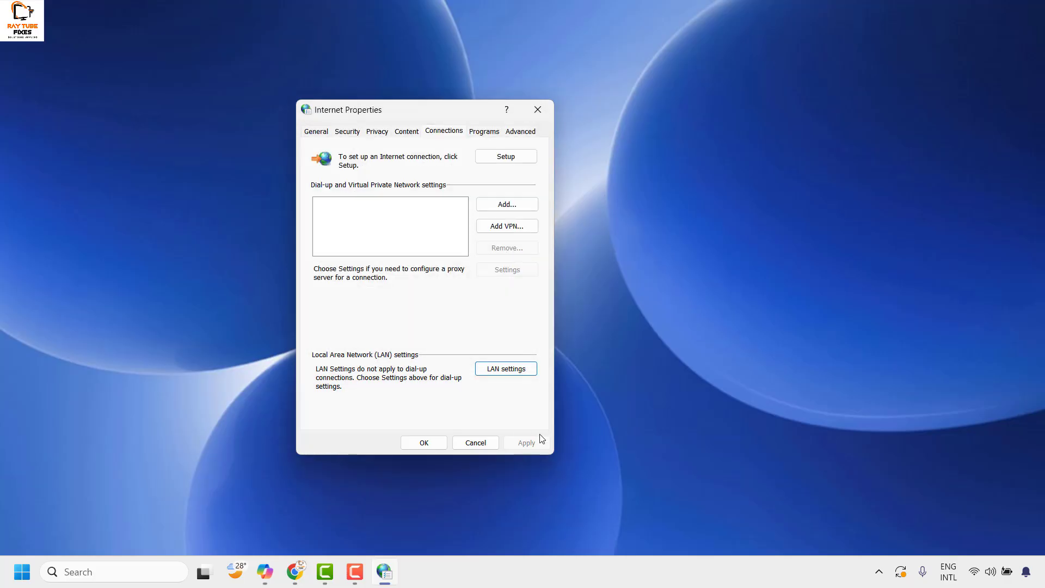
{"action": "left_click", "coordinate": [429, 442]}
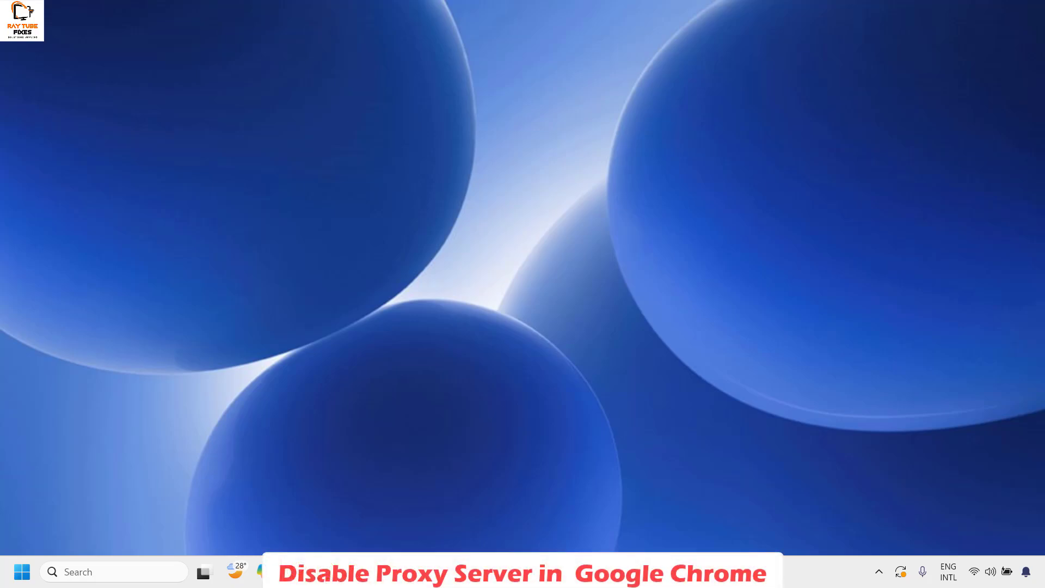
Open the Windows proxy settings from Chrome's Settings > System page
{"action": "mouse_move", "coordinate": [294, 572]}
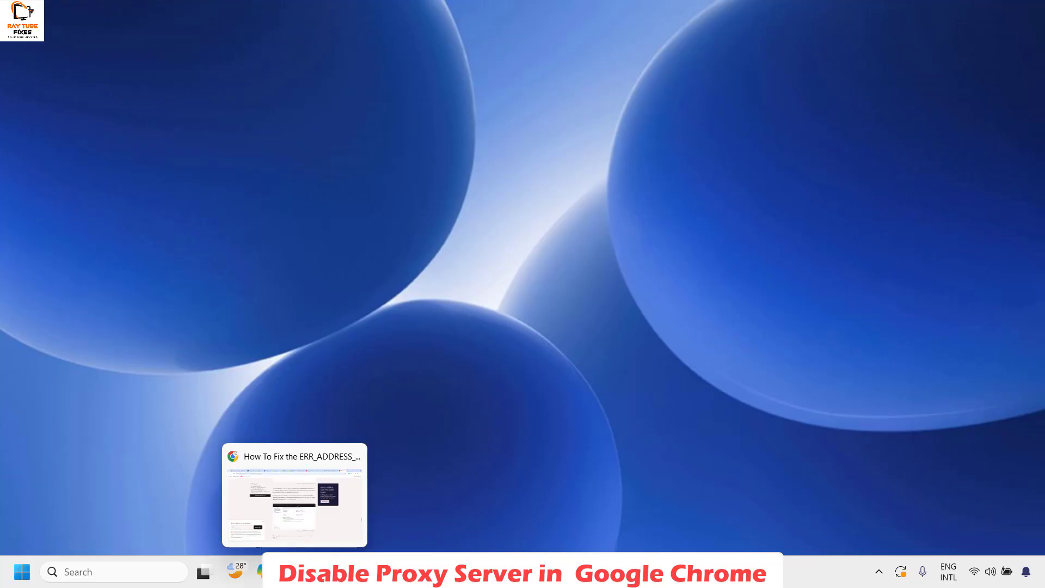
{"action": "right_click", "coordinate": [294, 572]}
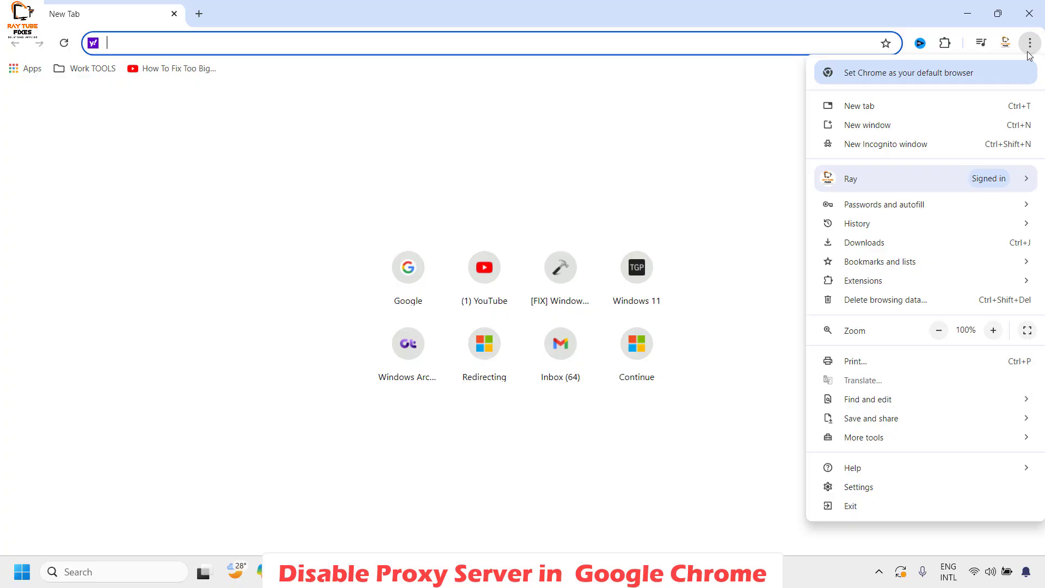
{"action": "left_click", "coordinate": [866, 487]}
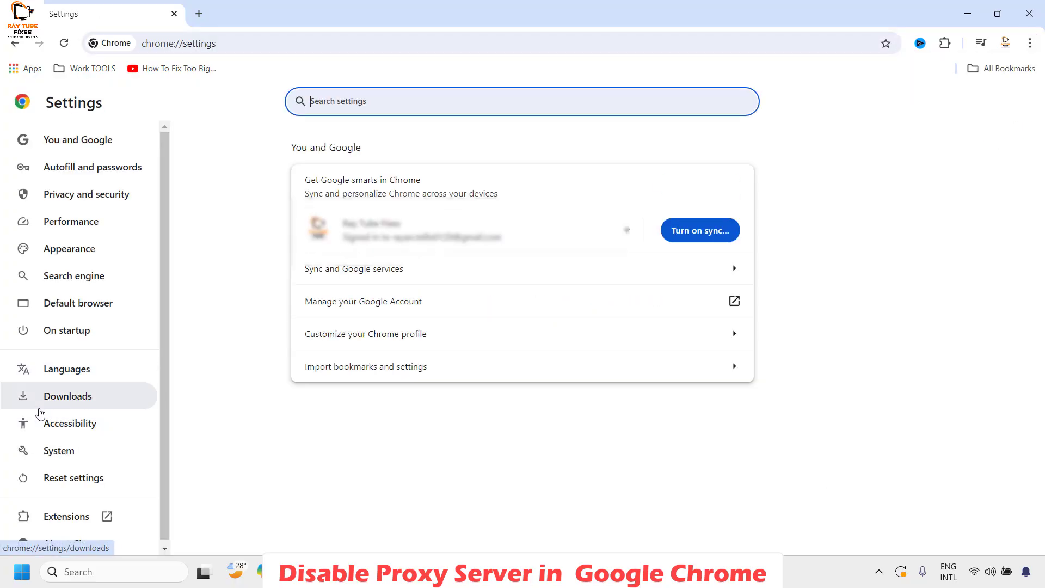
{"action": "left_click", "coordinate": [67, 447]}
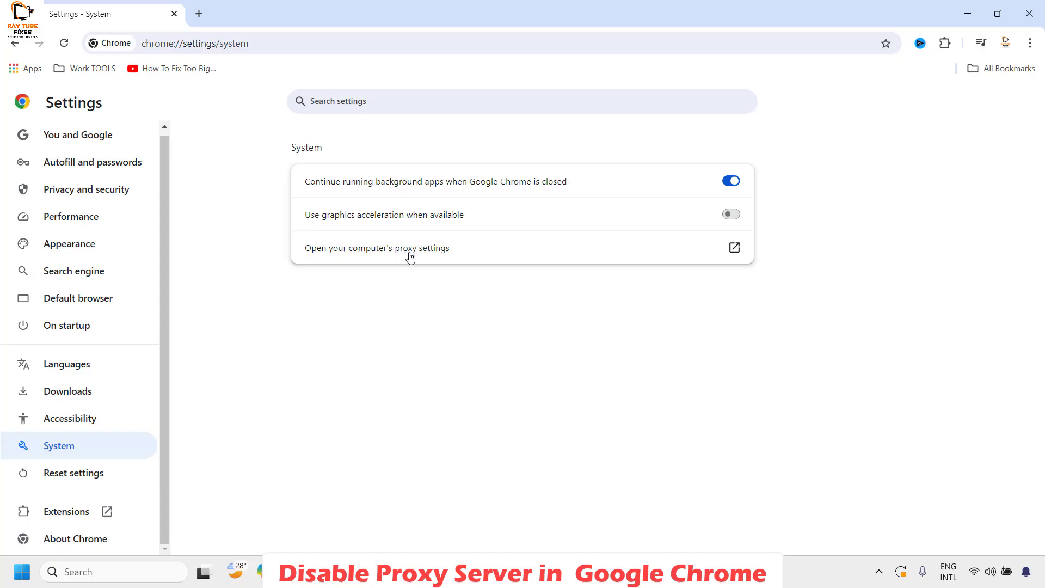
{"action": "left_click", "coordinate": [410, 256]}
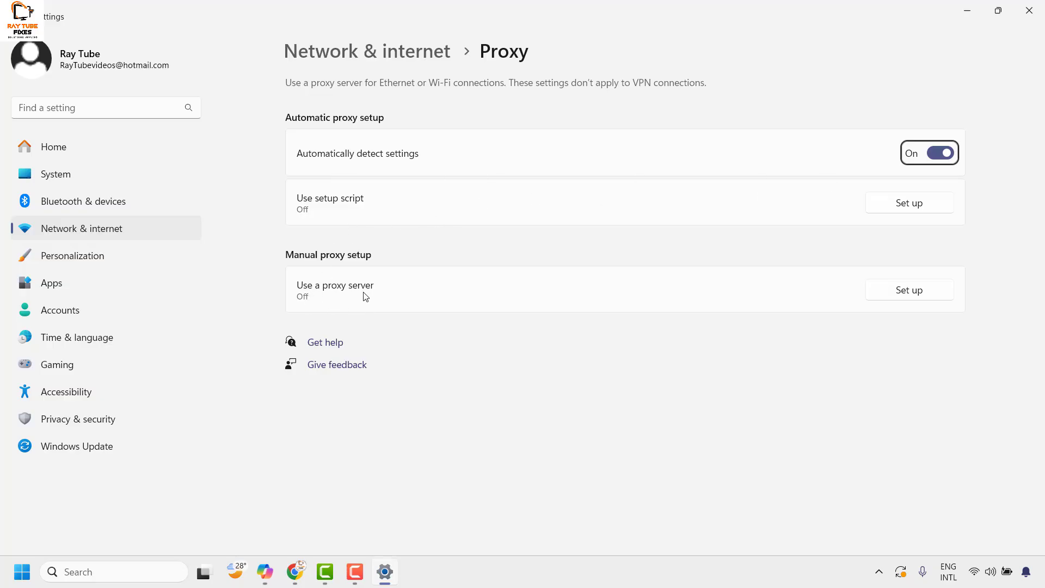
Save the manual proxy setup with 'Use a proxy server' set to Off
{"action": "left_click", "coordinate": [905, 282]}
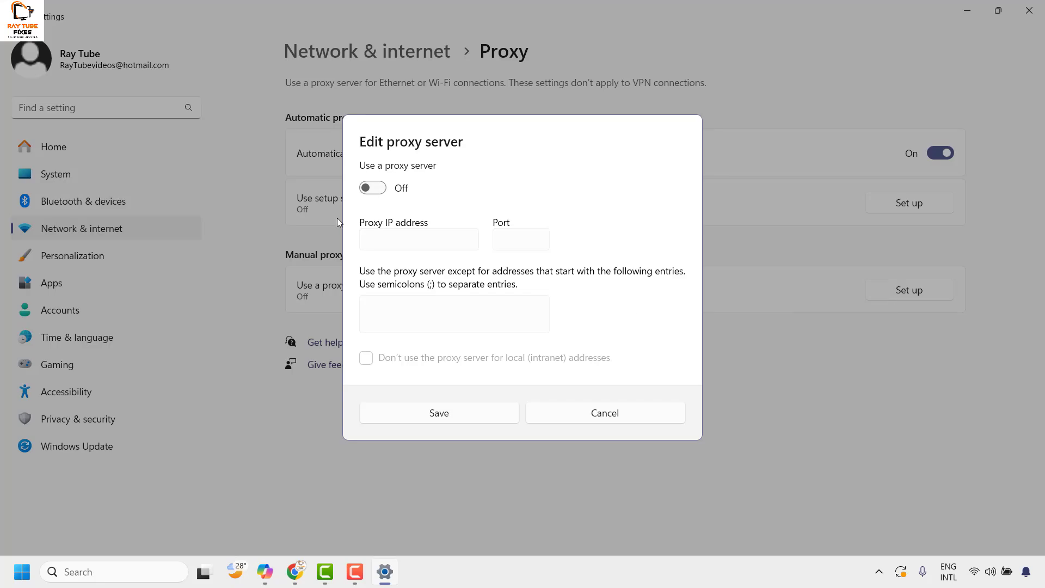
{"action": "left_click", "coordinate": [377, 187]}
{"action": "left_click", "coordinate": [375, 187]}
{"action": "left_click", "coordinate": [452, 418]}
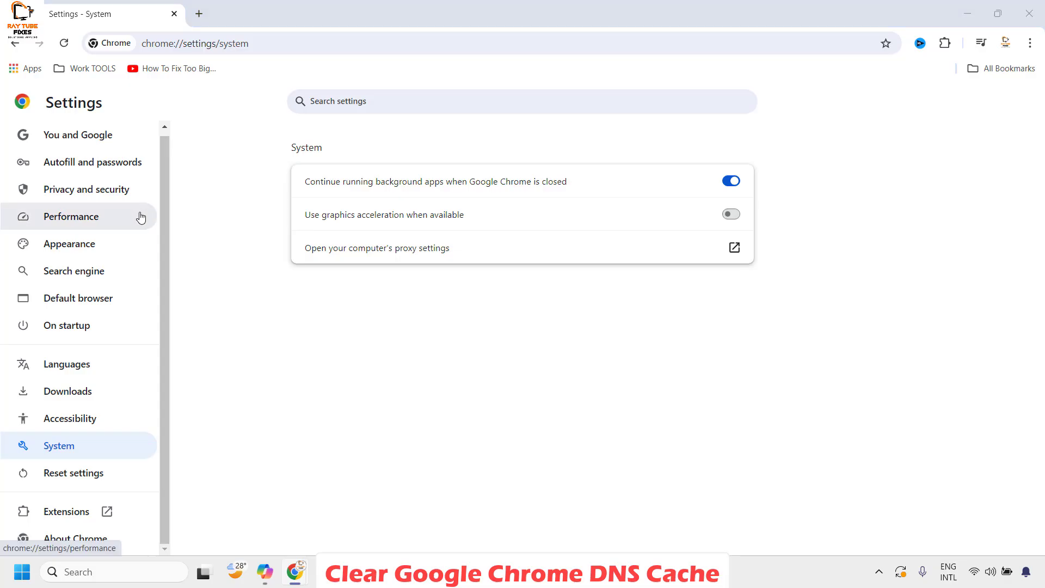
Clear the host cache at chrome://net-internals/#dns, then close Chrome
{"action": "left_click", "coordinate": [257, 42]}
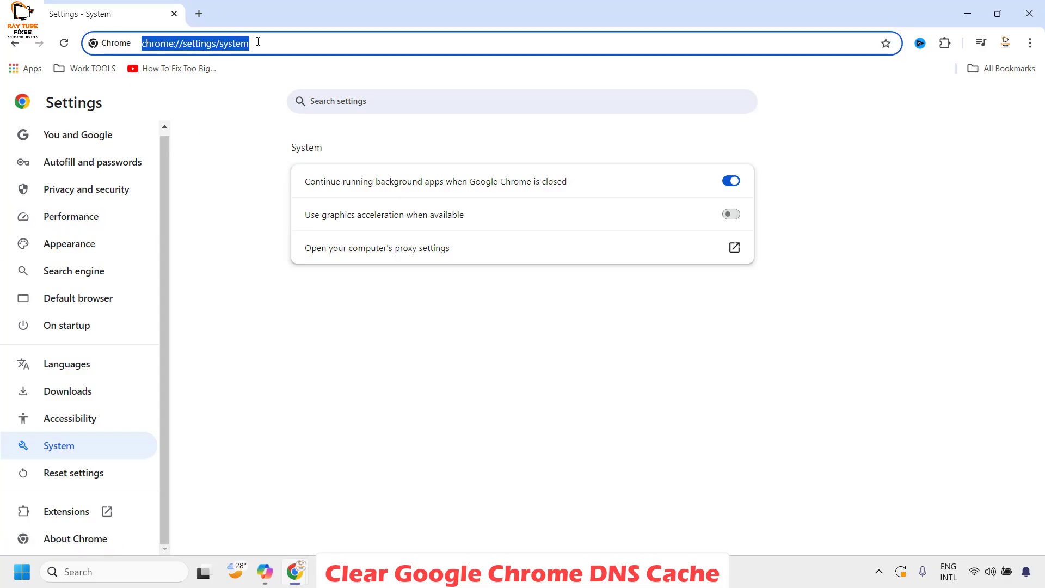
{"action": "type", "text": "chrome://net-internals/#dns"}
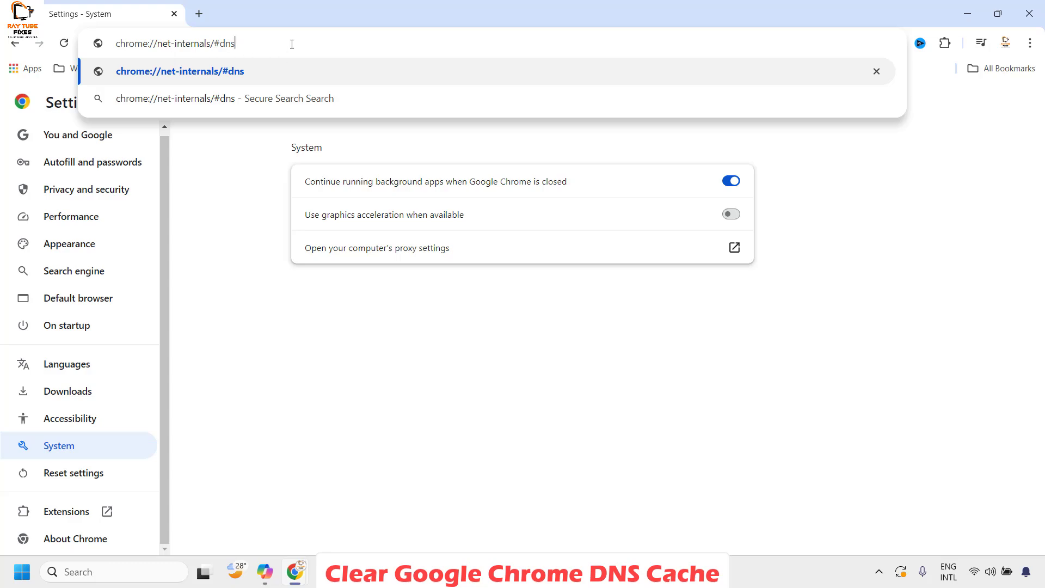
{"action": "key", "text": "Return"}
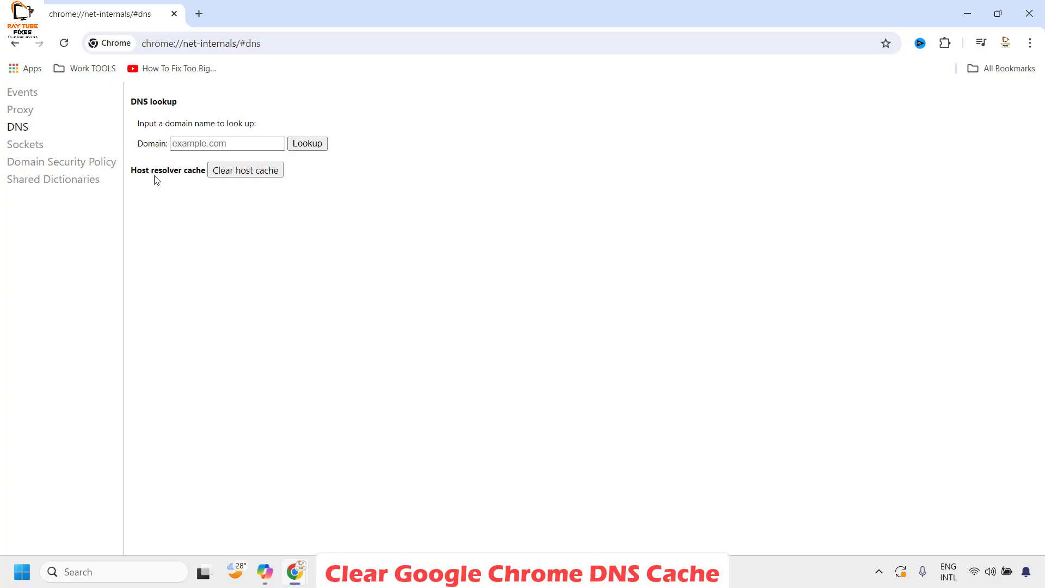
{"action": "left_click", "coordinate": [245, 171]}
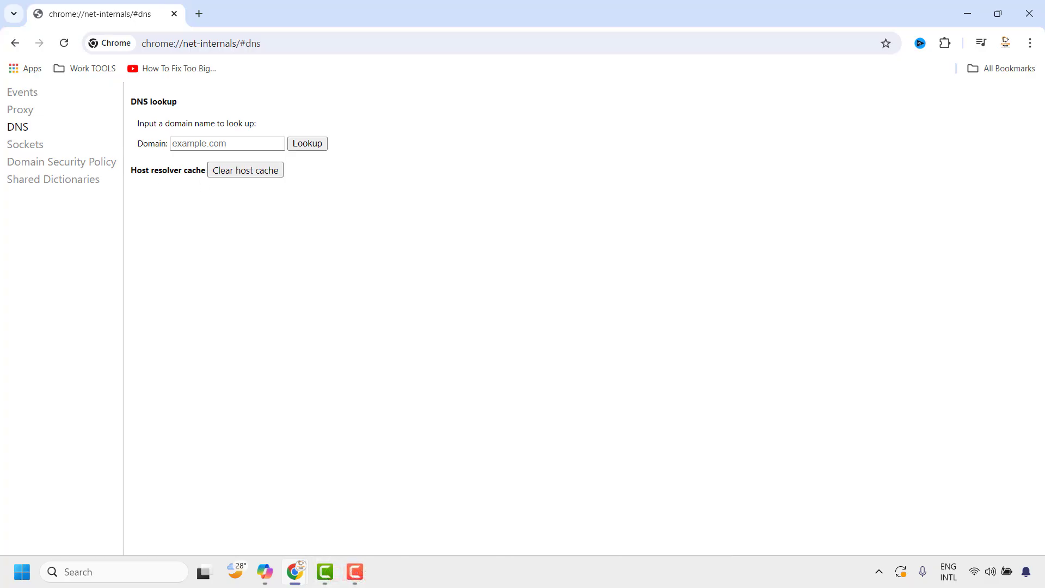
{"action": "left_click", "coordinate": [1029, 13]}
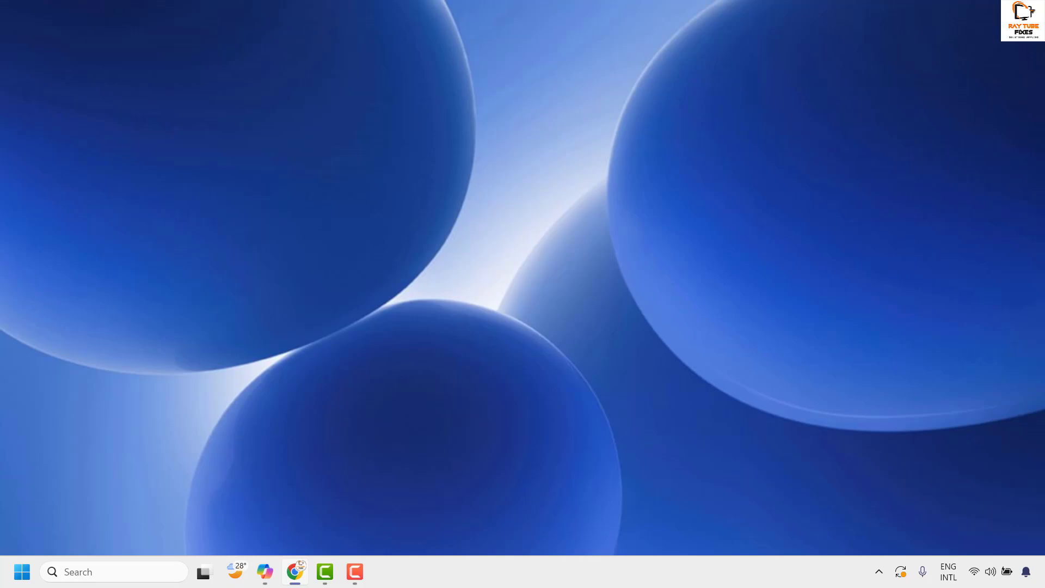
Run NCPA.CPL and open the Wi-Fi connection's Properties
{"action": "right_click", "coordinate": [14, 582]}
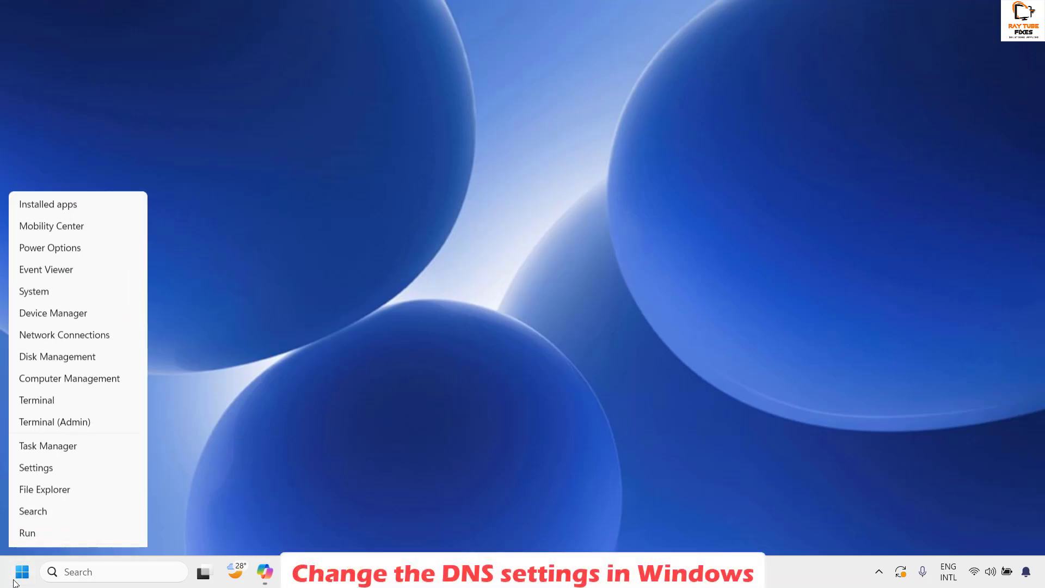
{"action": "left_click", "coordinate": [42, 491]}
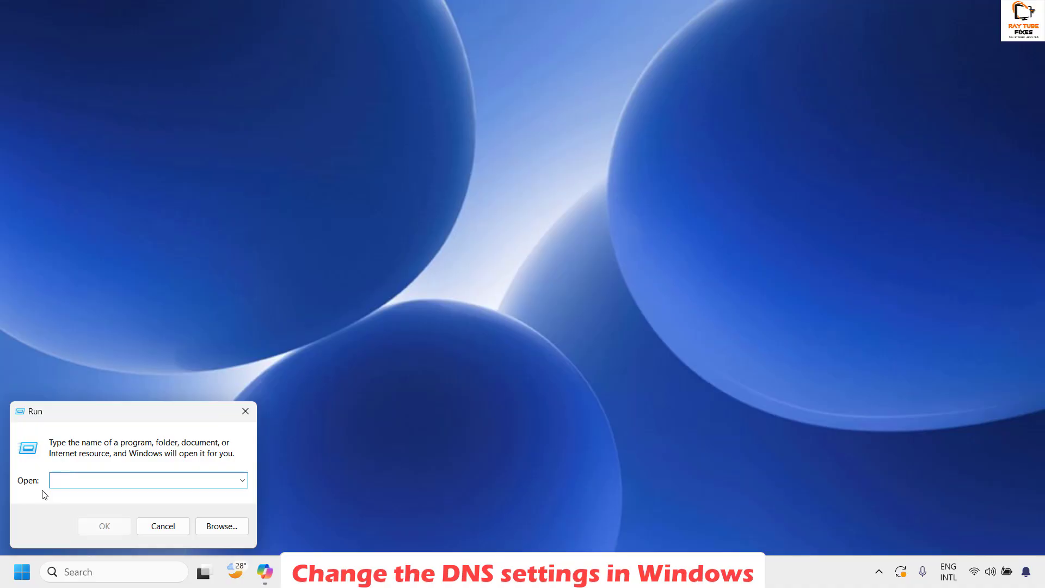
{"action": "type", "text": "NCPA.CPL"}
{"action": "left_click", "coordinate": [109, 527]}
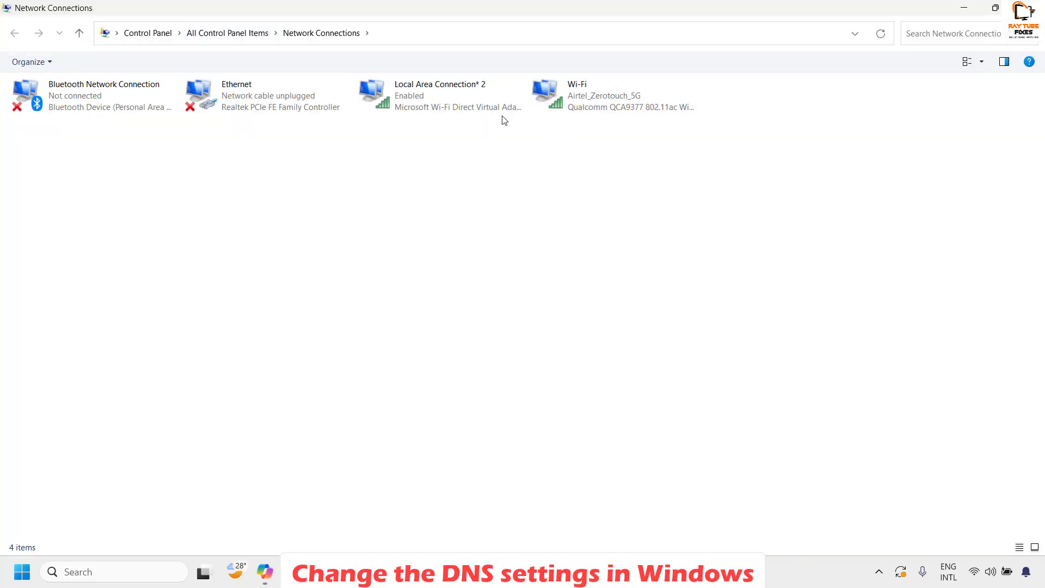
{"action": "left_click", "coordinate": [454, 108]}
{"action": "left_click", "coordinate": [549, 106]}
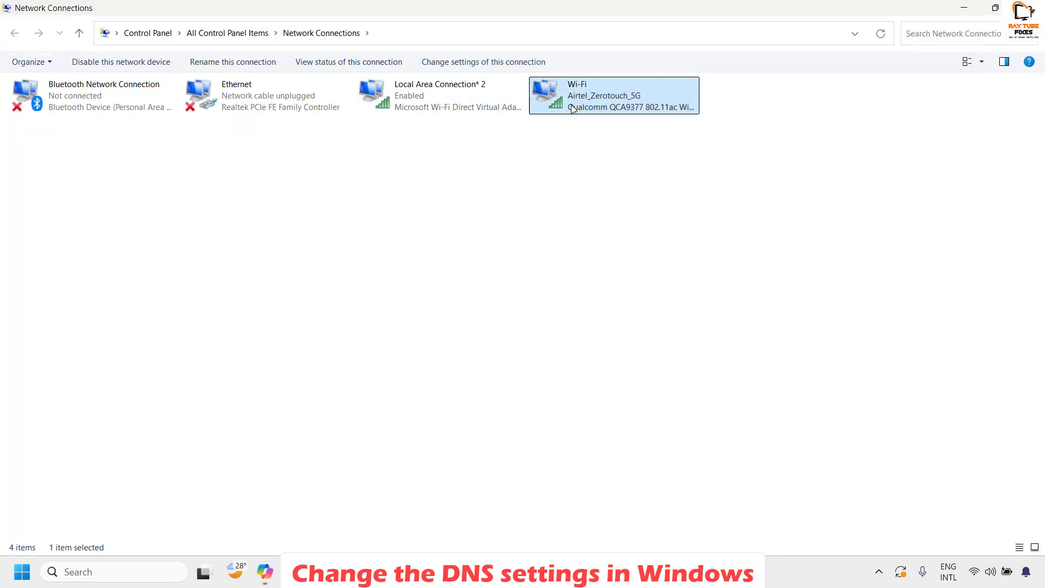
{"action": "right_click", "coordinate": [612, 100]}
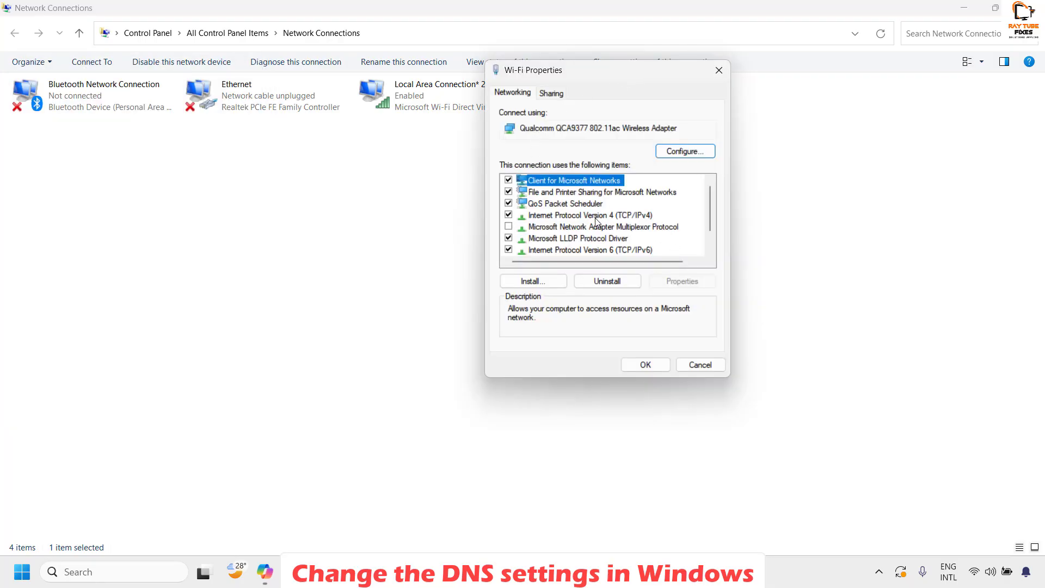
In IPv4 properties, set preferred DNS to 8.8.8.8 and alternate DNS to 4.2.2.2
{"action": "left_click", "coordinate": [596, 217]}
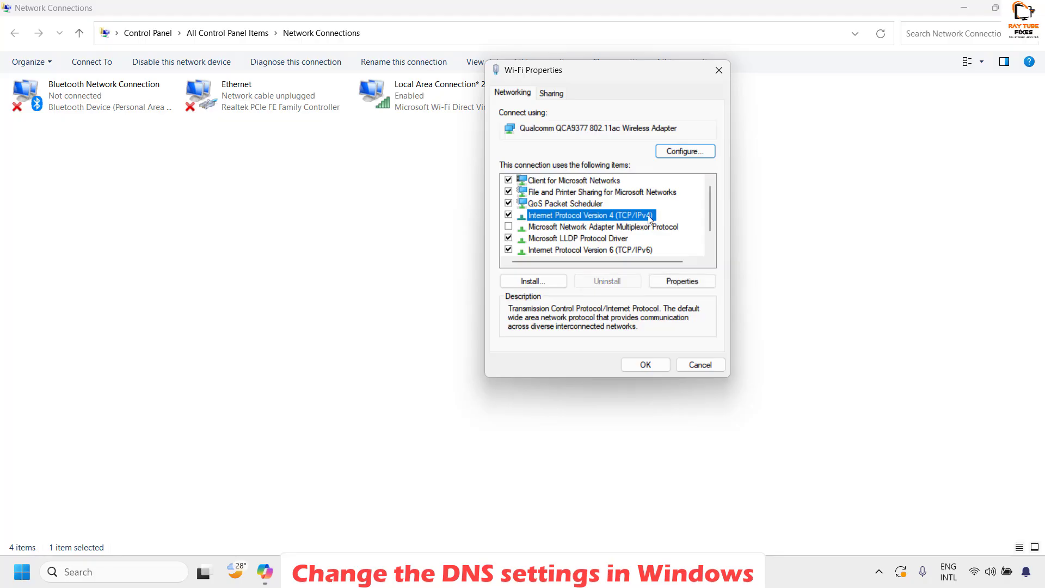
{"action": "left_click", "coordinate": [682, 281]}
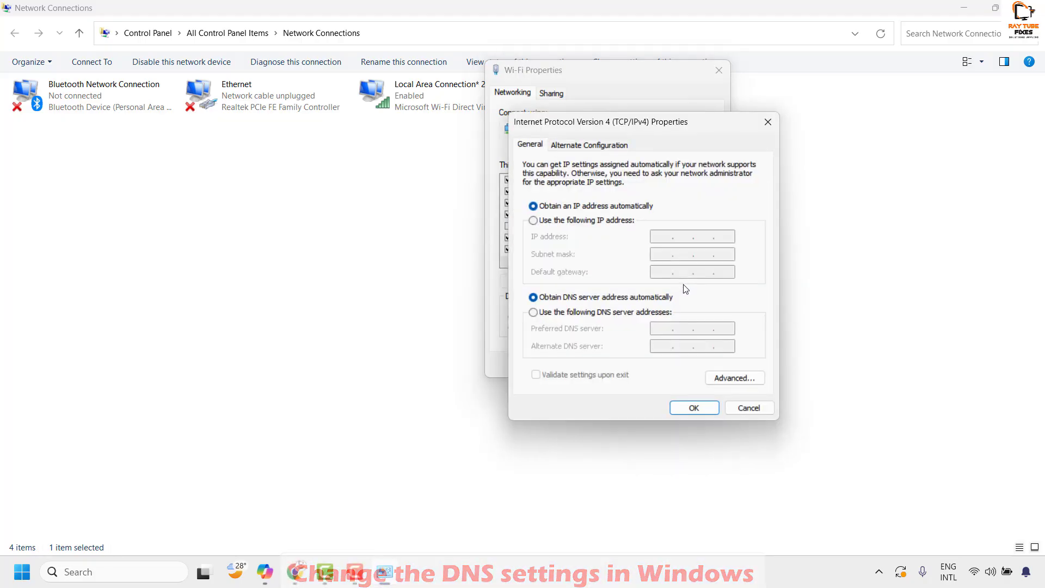
{"action": "left_click", "coordinate": [534, 313]}
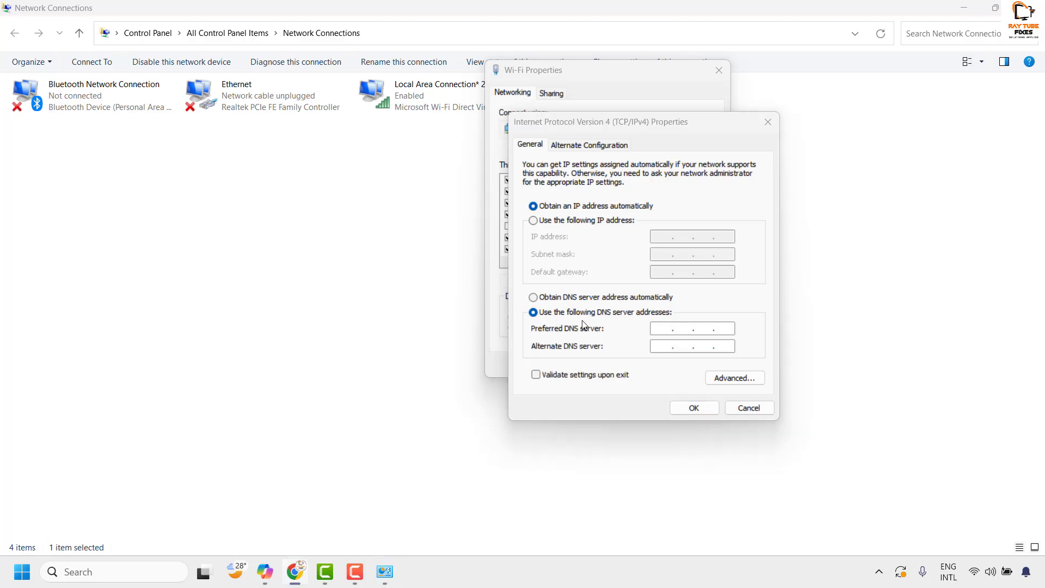
{"action": "left_click", "coordinate": [670, 330]}
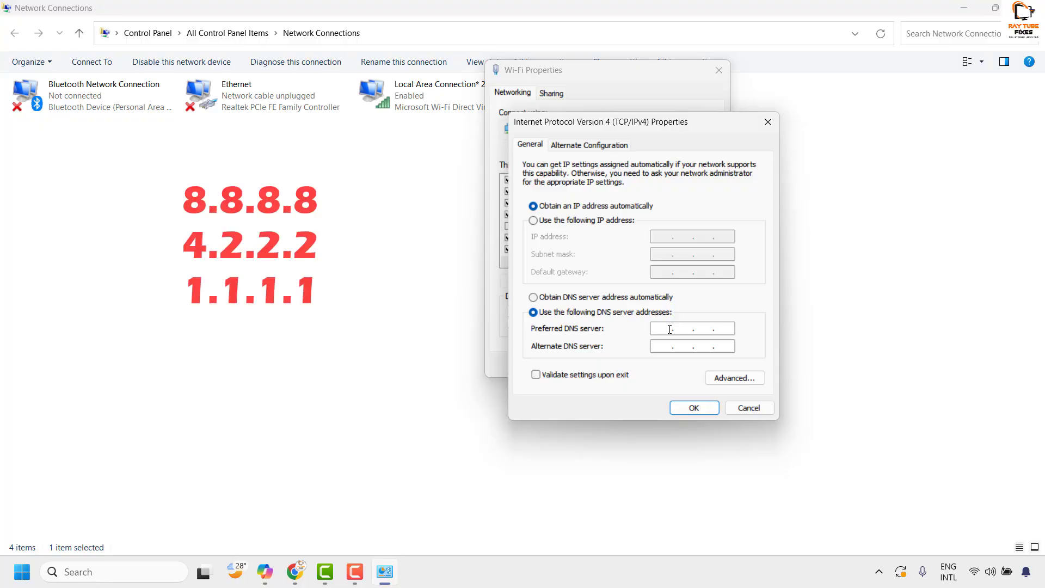
{"action": "type", "text": "8.8.8.8"}
{"action": "left_click", "coordinate": [667, 348]}
{"action": "type", "text": "4.2.2.2"}
Add 1.1.1.1 as a DNS server in Advanced TCP/IP Settings and close all dialogs
{"action": "left_click", "coordinate": [735, 378]}
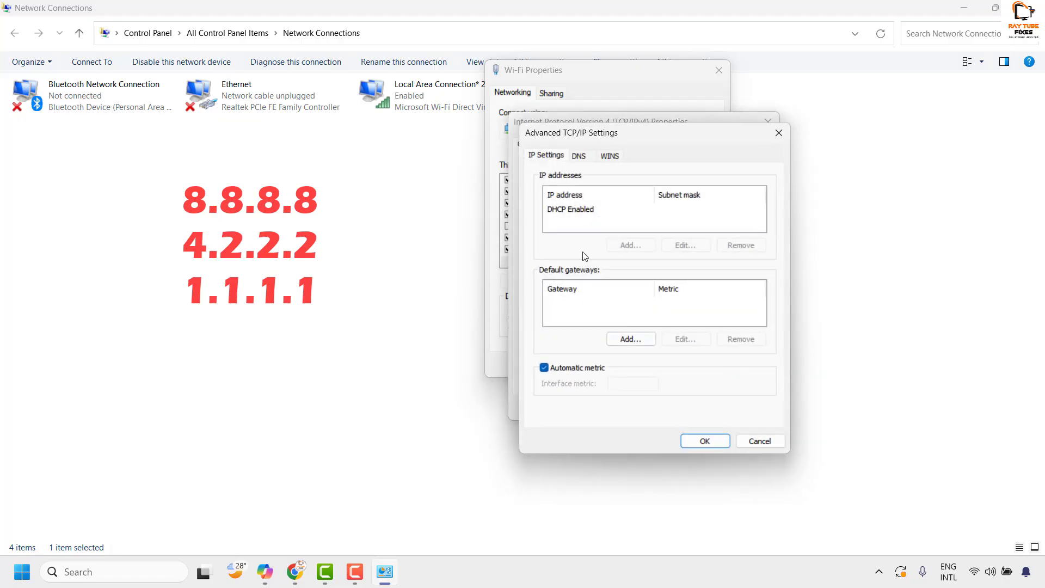
{"action": "left_click", "coordinate": [580, 156]}
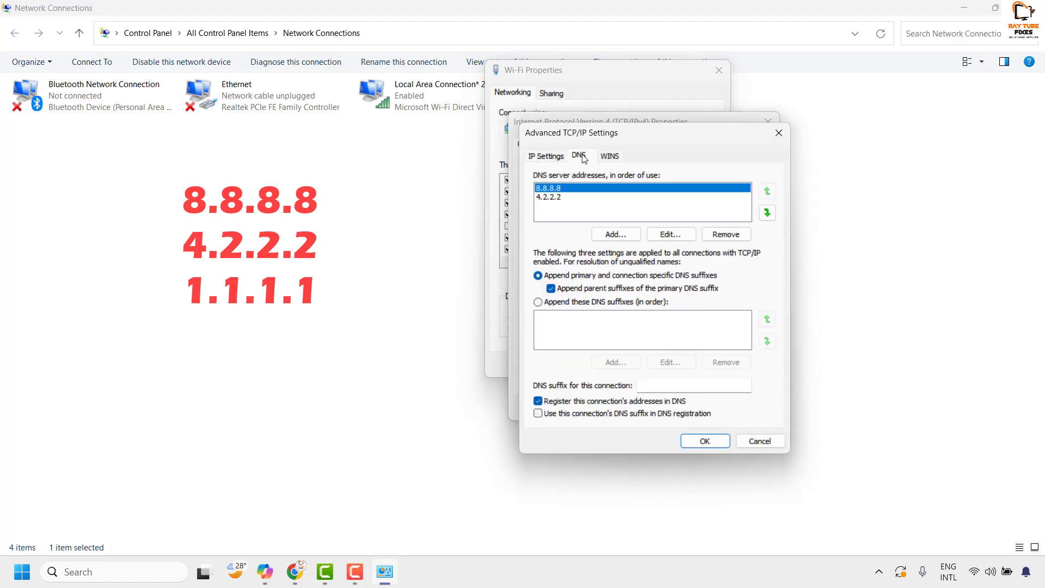
{"action": "left_click", "coordinate": [621, 235]}
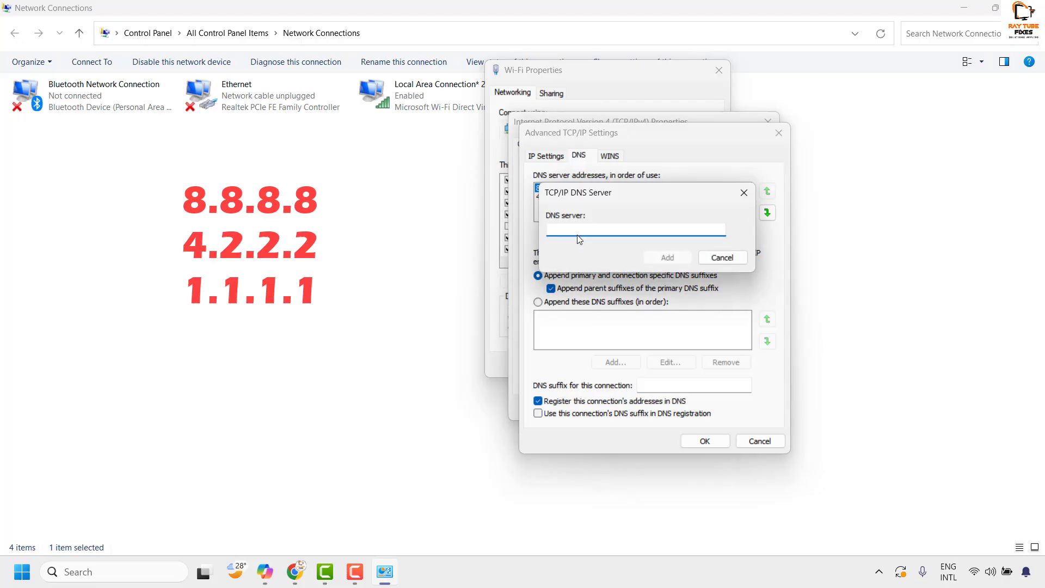
{"action": "type", "text": "1.1.1.1"}
{"action": "left_click", "coordinate": [672, 259]}
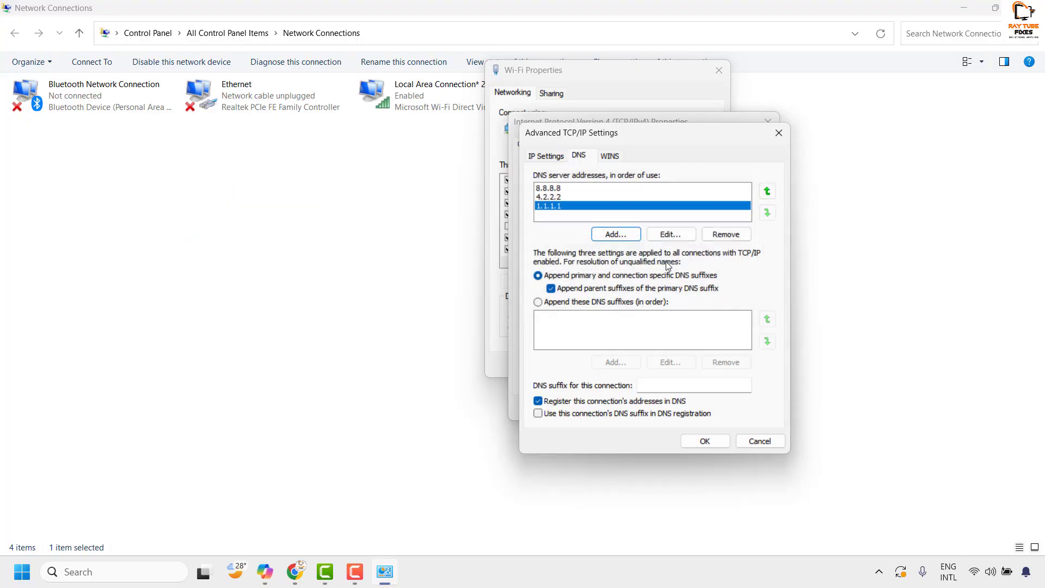
{"action": "left_click", "coordinate": [708, 440]}
{"action": "left_click", "coordinate": [695, 408]}
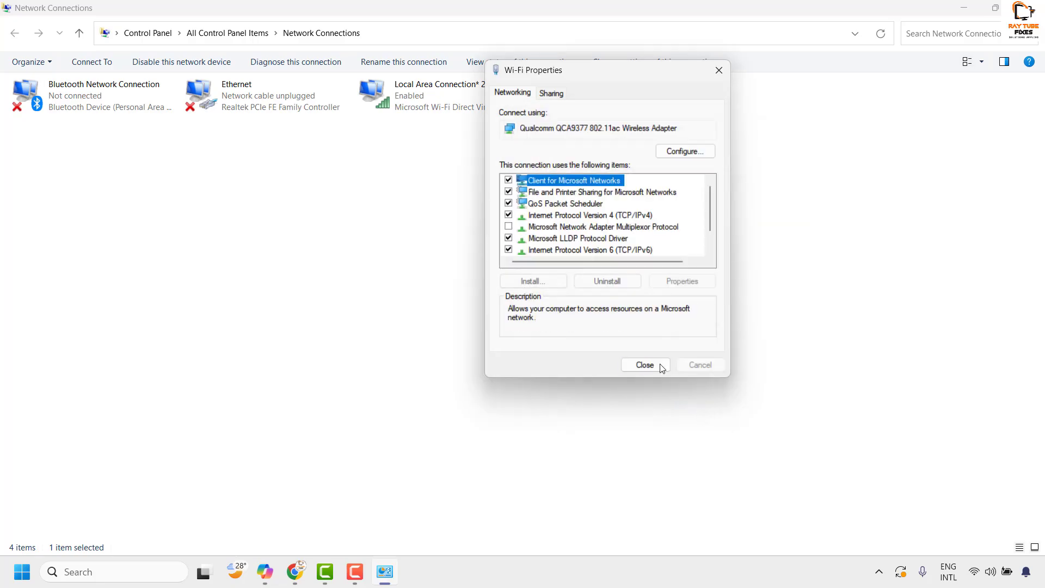
{"action": "left_click", "coordinate": [646, 365]}
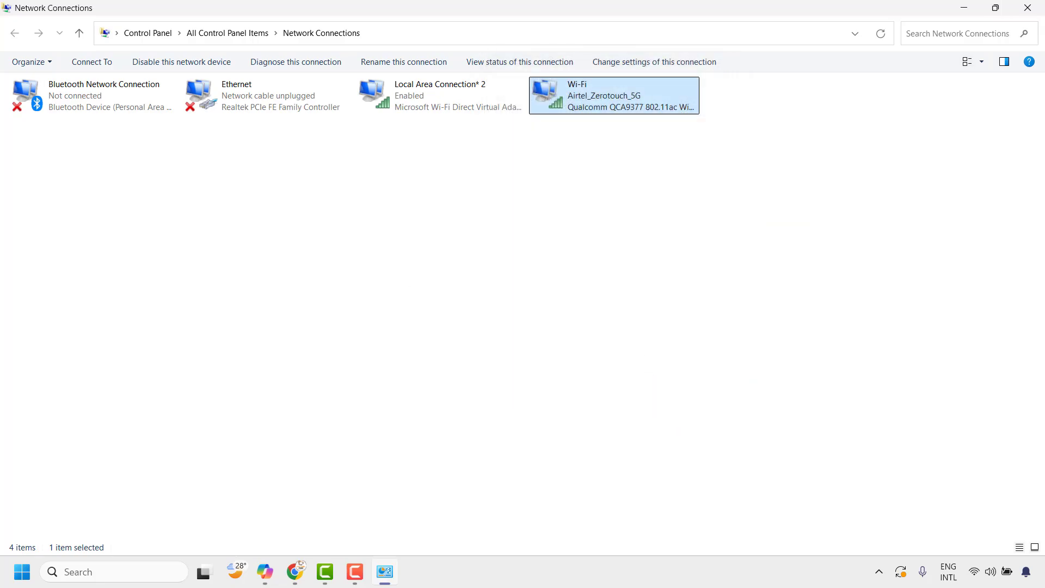
Search for 'comman' and bring up Command Prompt's launch options
{"action": "key", "text": "alt+Tab"}
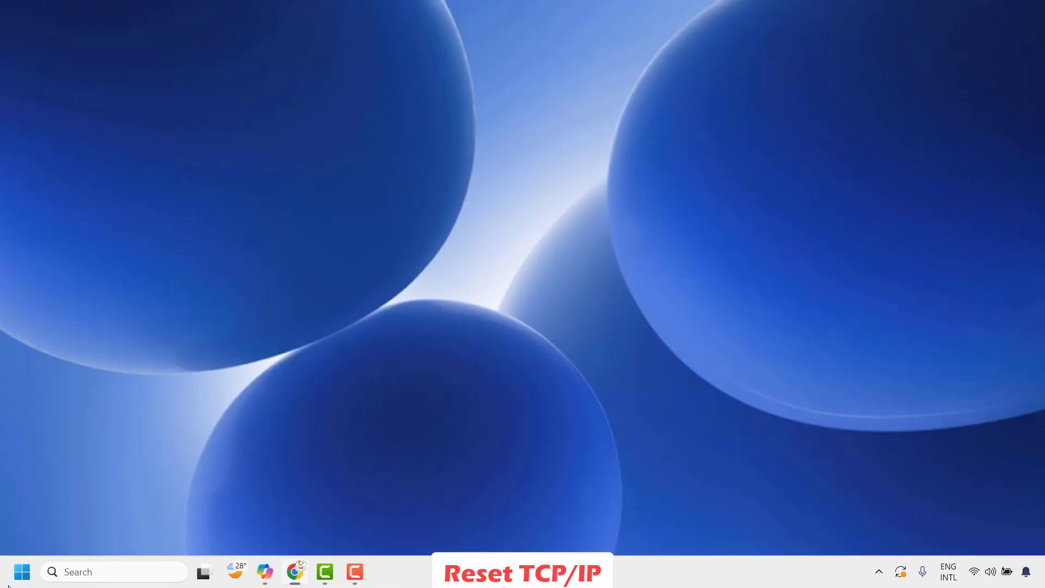
{"action": "right_click", "coordinate": [19, 576]}
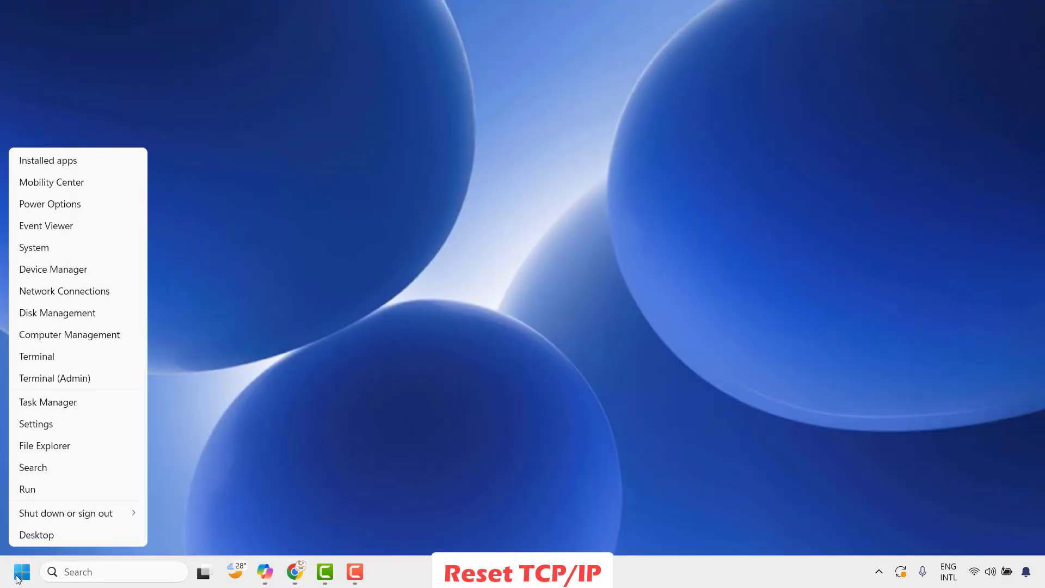
{"action": "left_click", "coordinate": [42, 484]}
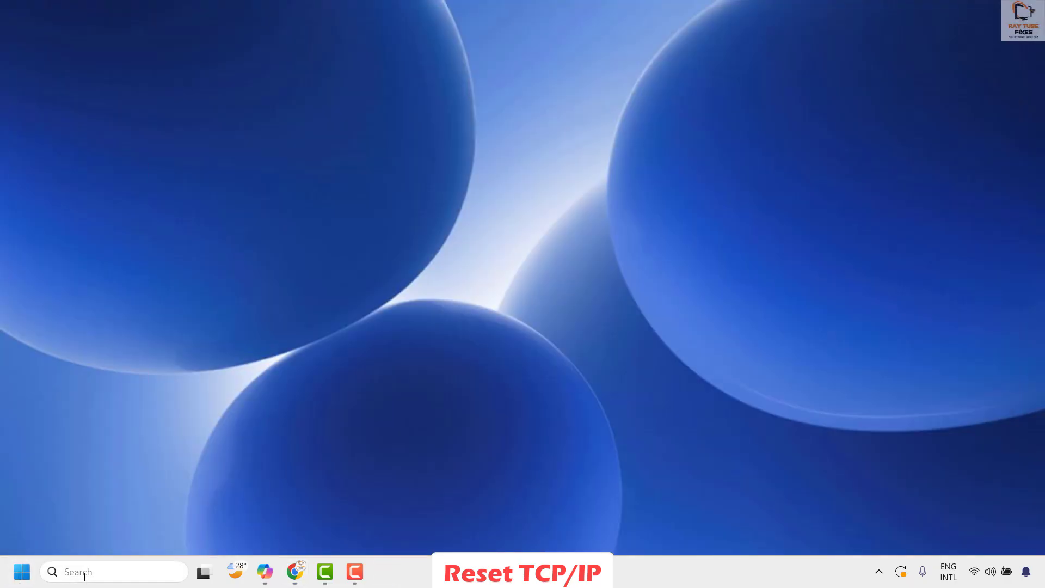
{"action": "left_click", "coordinate": [85, 576]}
{"action": "type", "text": "comman"}
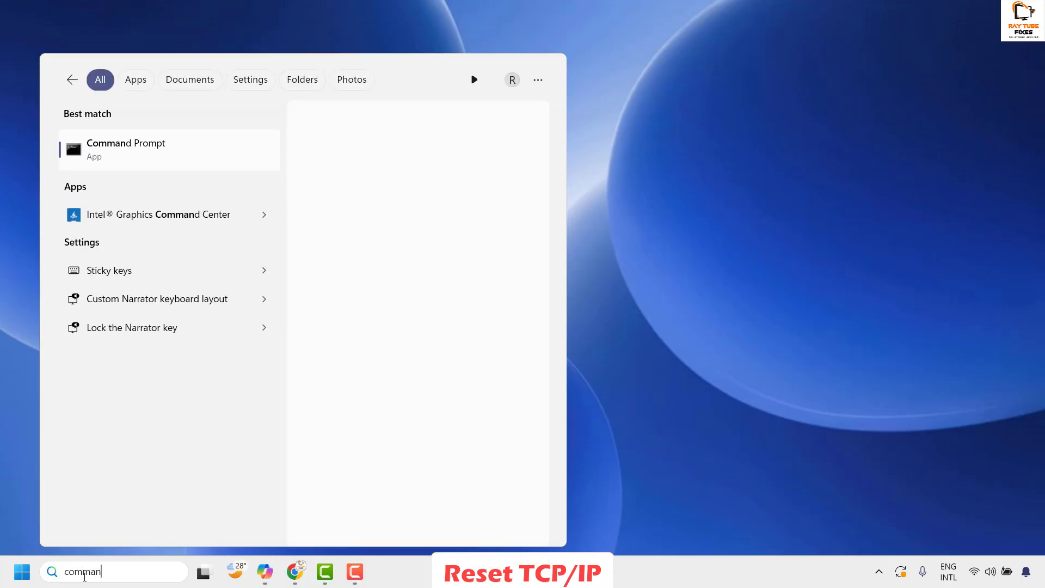
{"action": "right_click", "coordinate": [137, 158]}
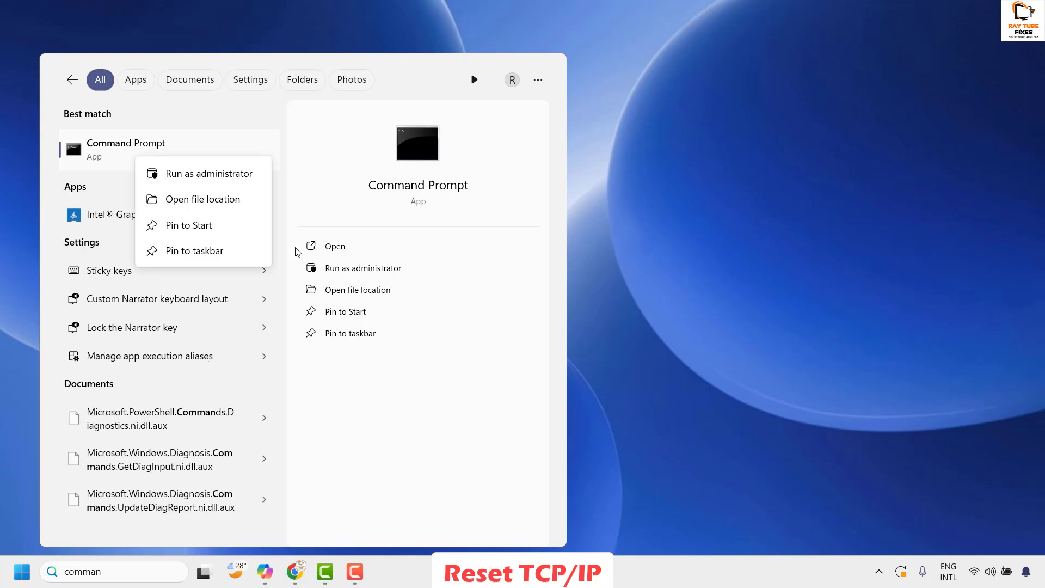
Launch Command Prompt as administrator and run ipconfig /release
{"action": "left_click", "coordinate": [209, 174]}
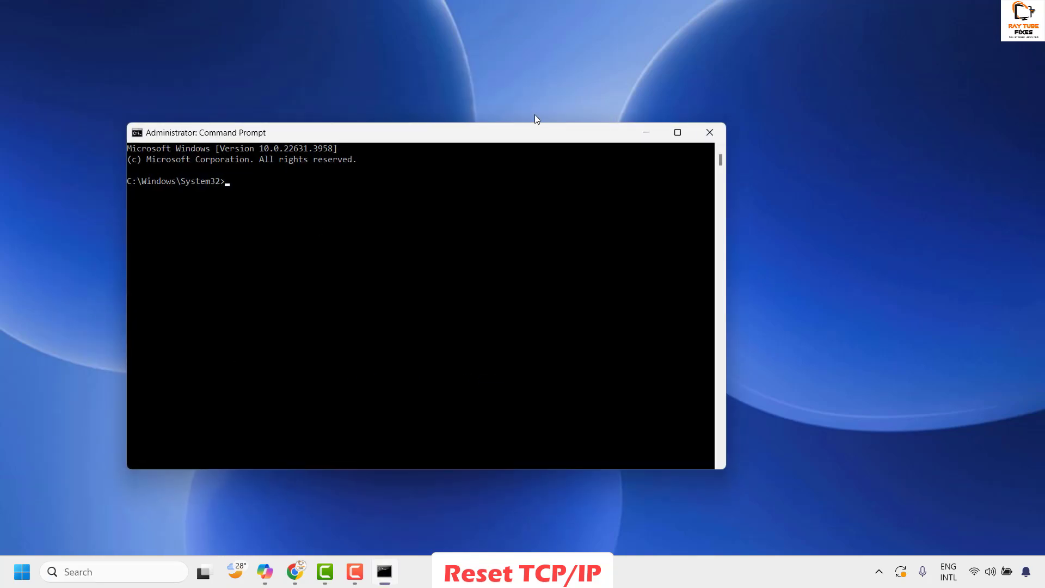
{"action": "left_click_drag", "start_coordinate": [513, 134], "coordinate": [613, 129]}
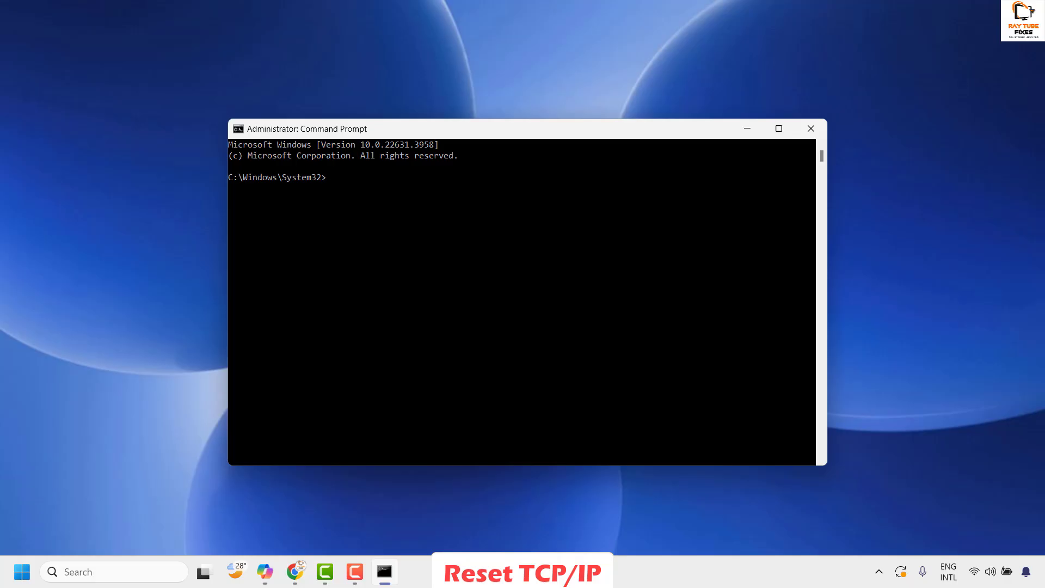
{"action": "left_click", "coordinate": [295, 572]}
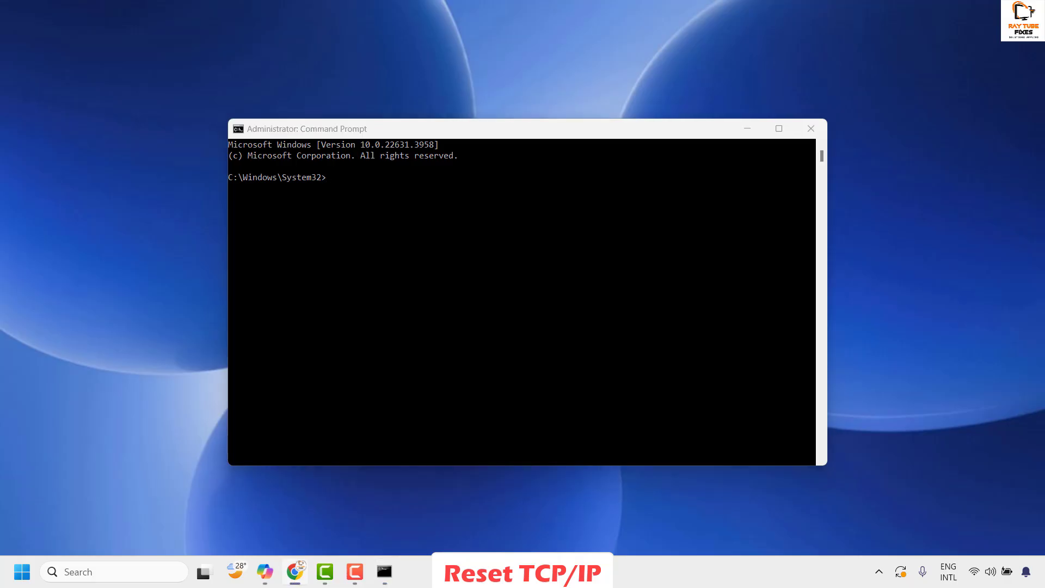
{"action": "left_click", "coordinate": [337, 183]}
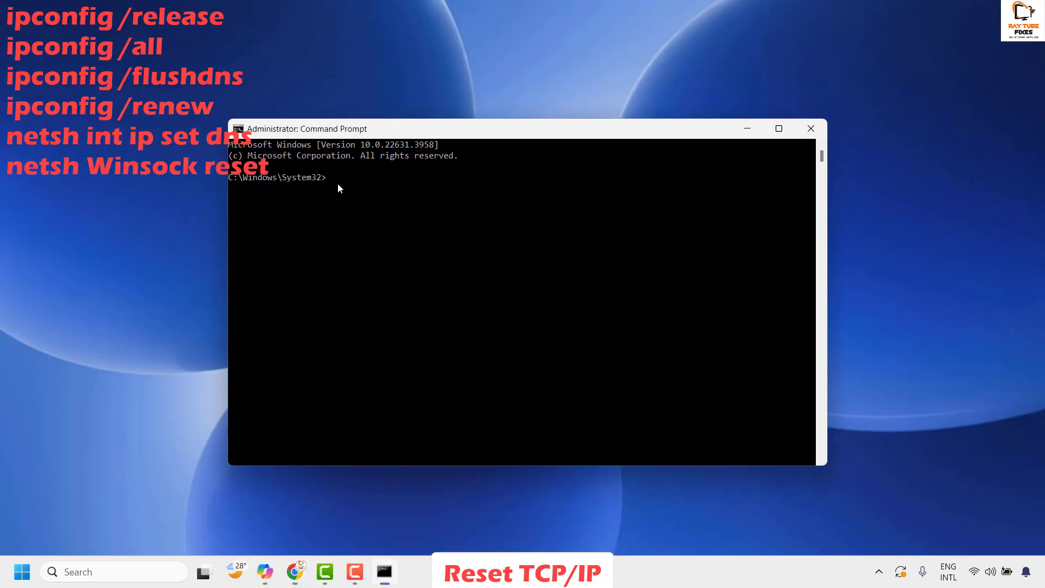
{"action": "type", "text": "ipconfig /release"}
{"action": "key", "text": "Return"}
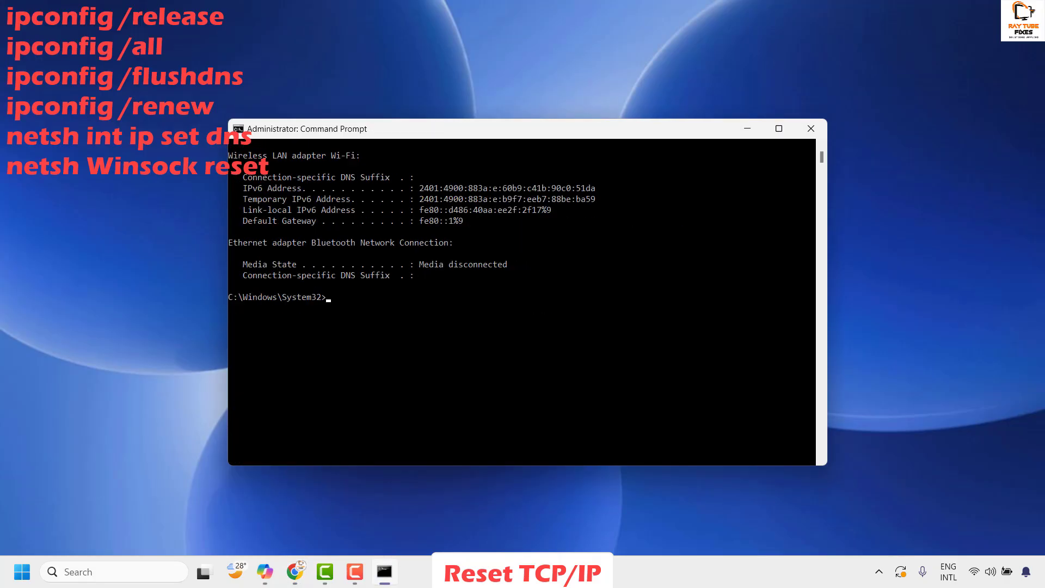
{"action": "key", "text": "alt+Tab"}
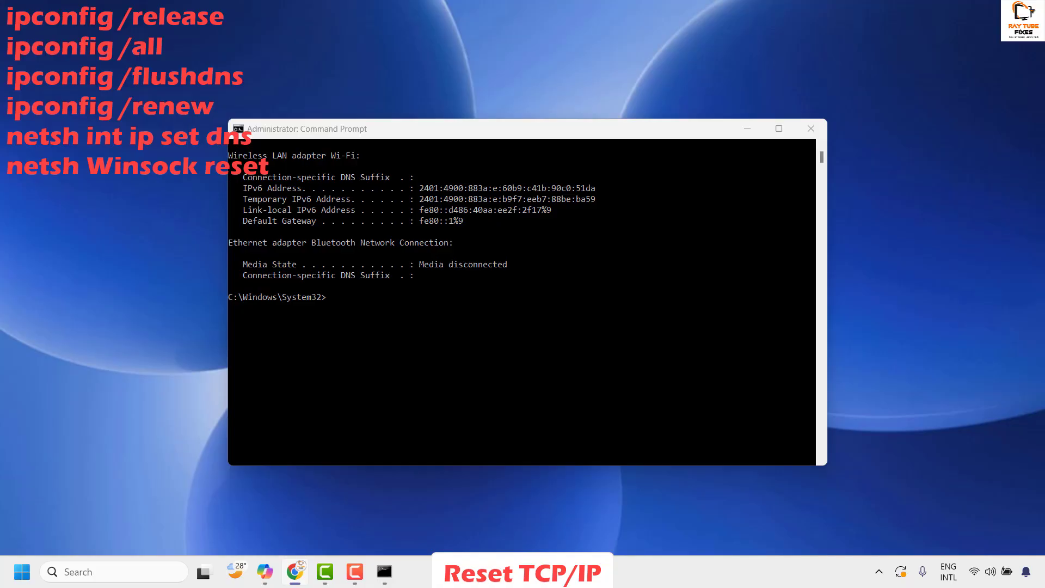
Run ipconfig /all to show DNS servers 8.8.8.8, 4.2.2.2 and 1.1.1.1
{"action": "left_click", "coordinate": [348, 300]}
{"action": "type", "text": "ipconfig /all"}
{"action": "key", "text": "Return"}
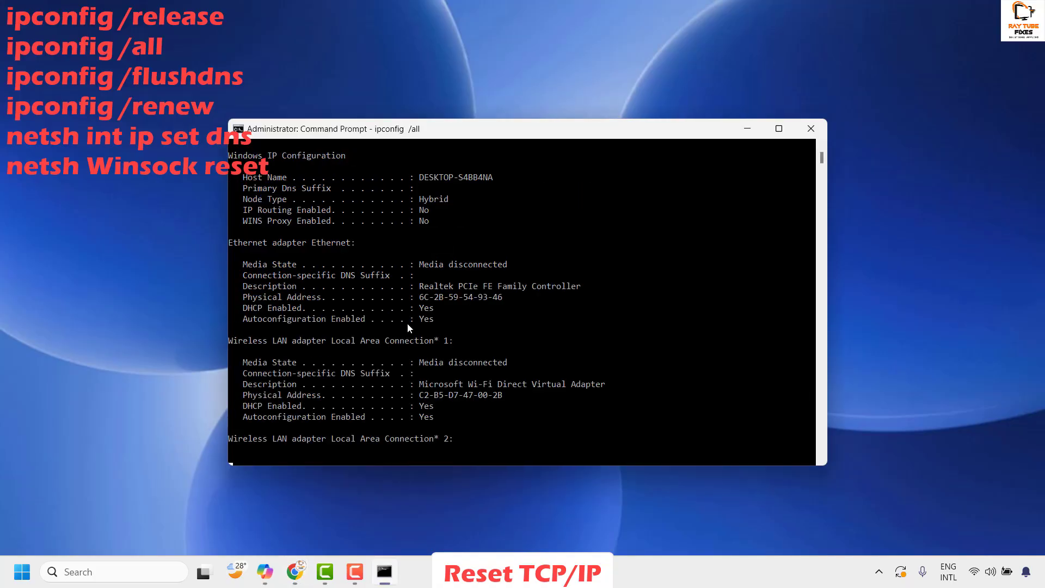
{"action": "key", "text": "alt+Tab"}
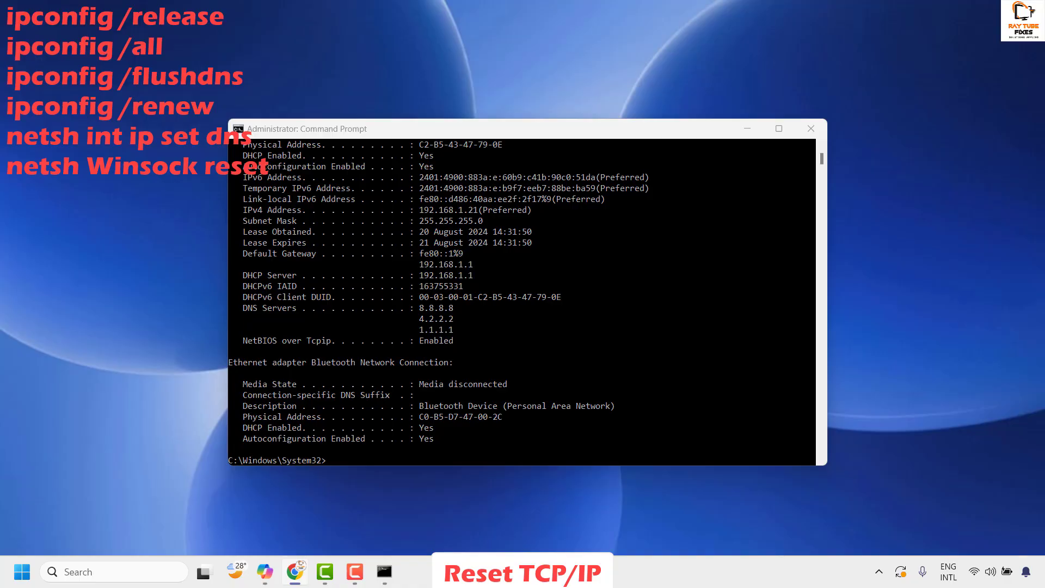
{"action": "scroll", "coordinate": [512, 381], "scroll_direction": "down", "scroll_amount": 3}
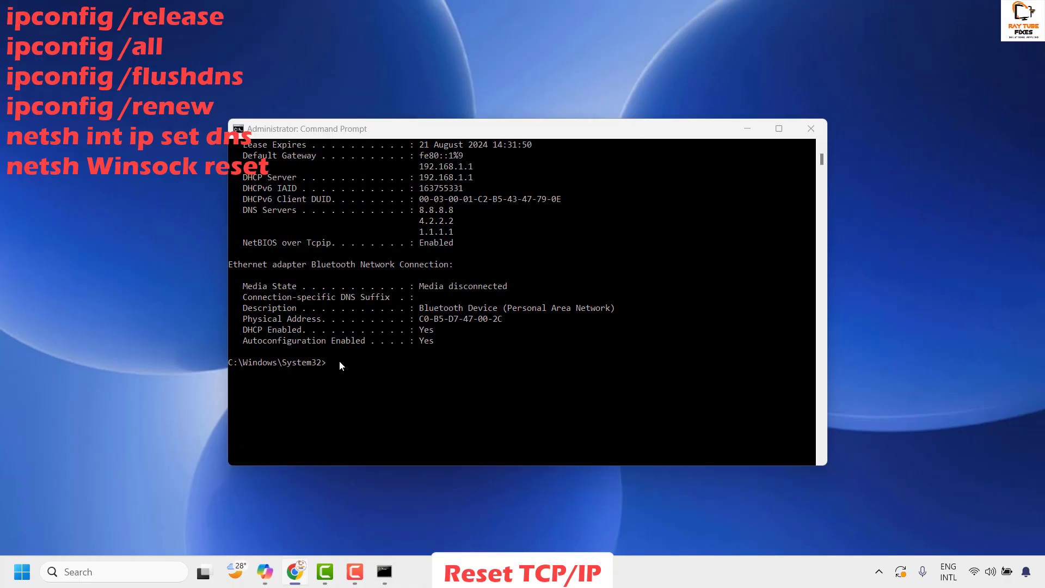
{"action": "left_click", "coordinate": [340, 361]}
Run ipconfig /flushdns and ipconfig /renew
{"action": "type", "text": "ipconfig /flushdns"}
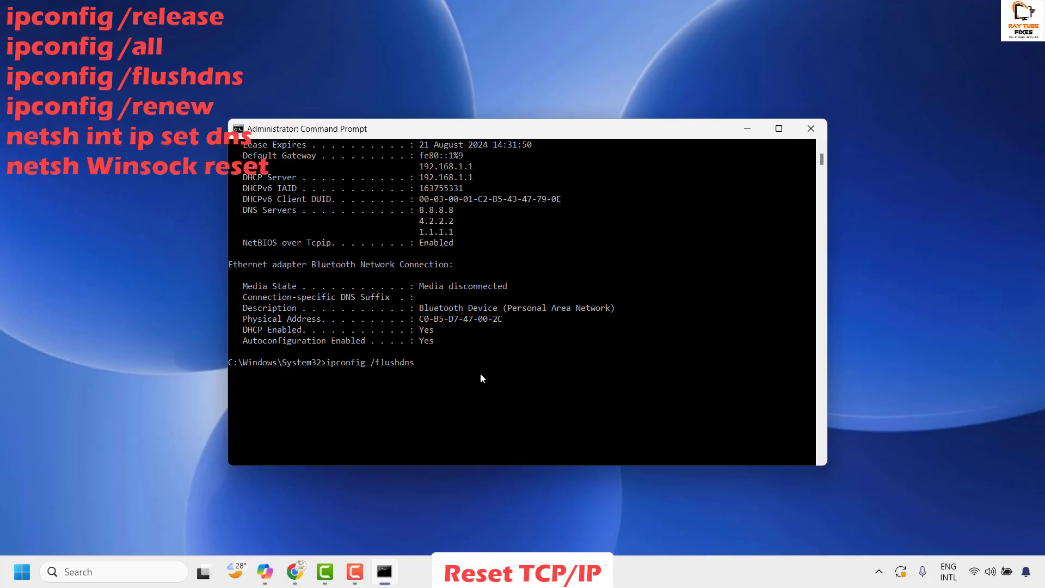
{"action": "key", "text": "Return"}
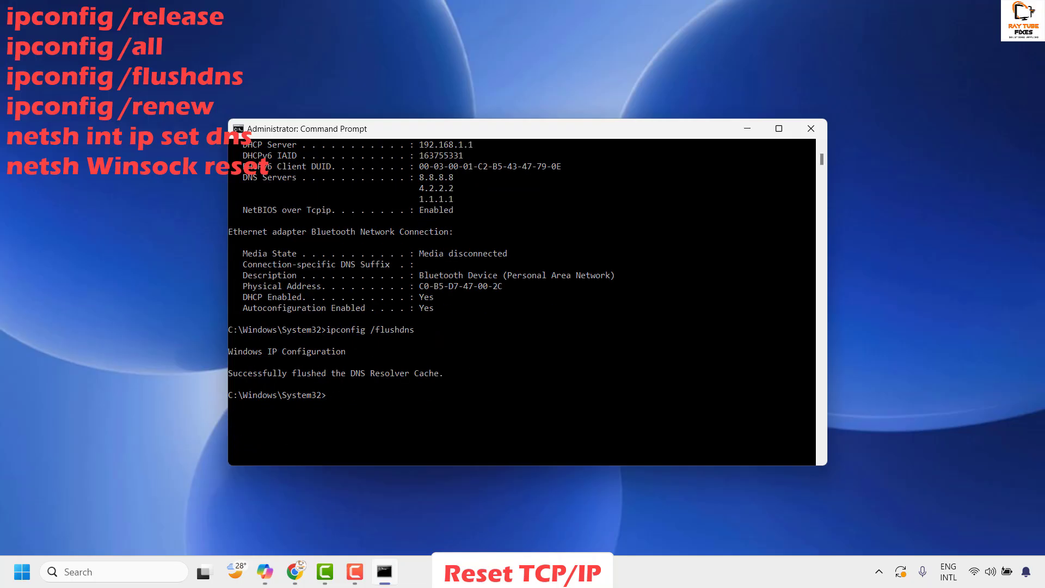
{"action": "key", "text": "alt+Tab"}
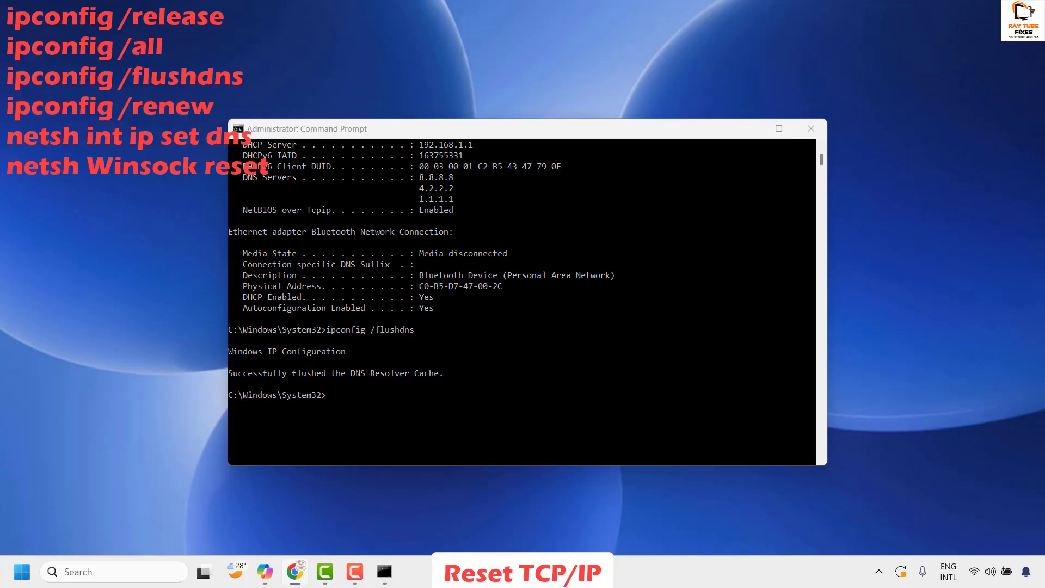
{"action": "left_click", "coordinate": [351, 396]}
{"action": "type", "text": "ipconfig /renew"}
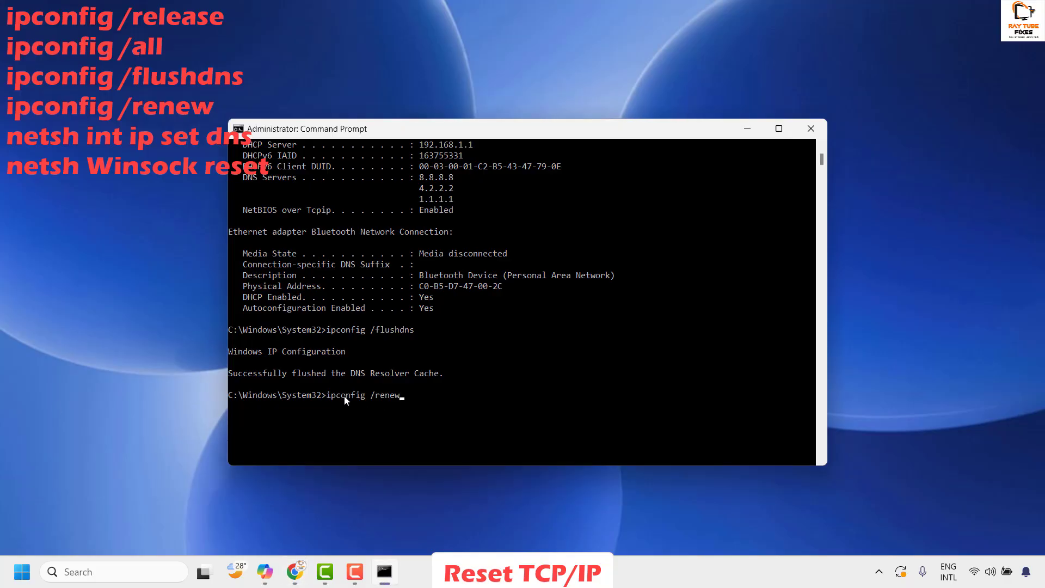
{"action": "key", "text": "Return"}
{"action": "key", "text": "alt+Tab"}
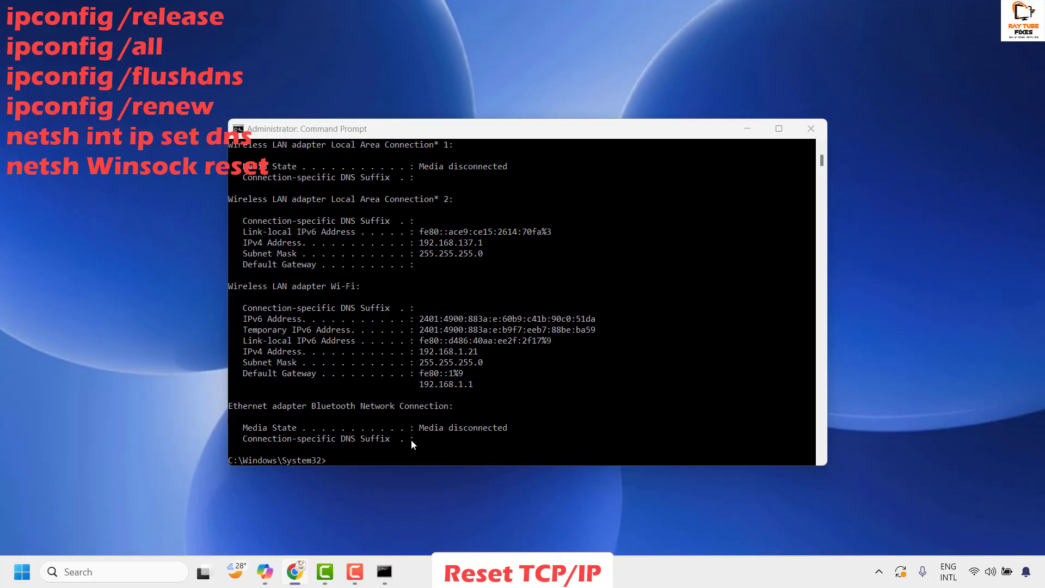
Run netsh int ip set dns and netsh Winsock reset, then close the console
{"action": "scroll", "coordinate": [318, 426], "scroll_direction": "down", "scroll_amount": 2}
{"action": "left_click", "coordinate": [346, 393]}
{"action": "type", "text": "netsh int ip set dns"}
{"action": "key", "text": "Return"}
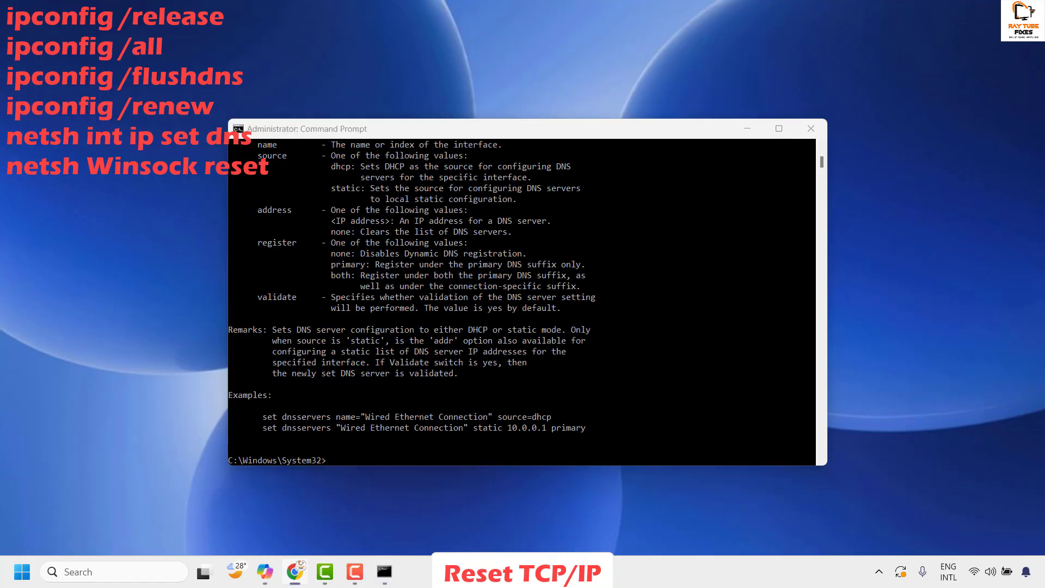
{"action": "left_click", "coordinate": [335, 459]}
{"action": "type", "text": "netsh Winsock reset"}
{"action": "key", "text": "Return"}
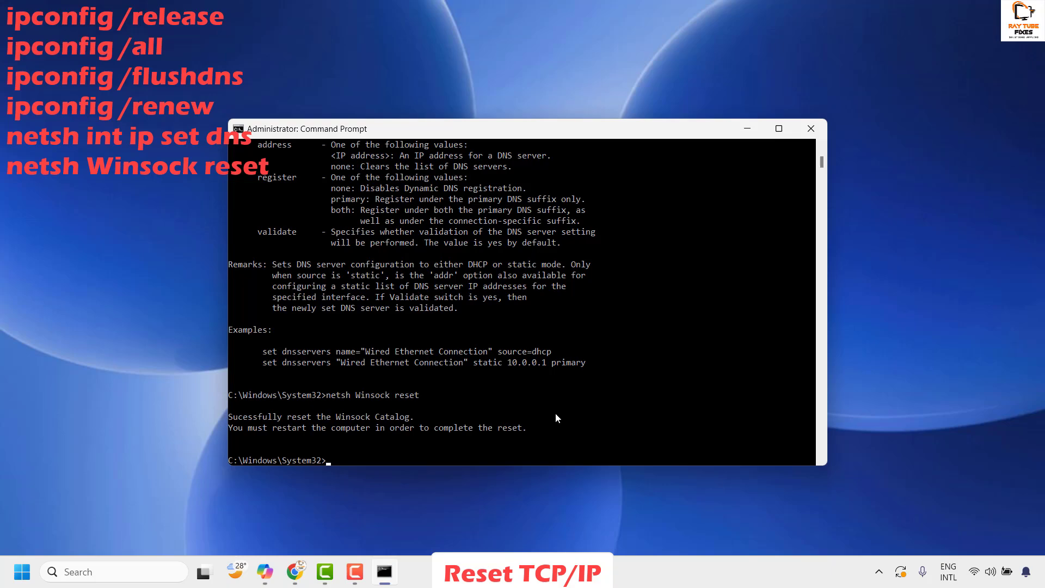
{"action": "left_click", "coordinate": [811, 129]}
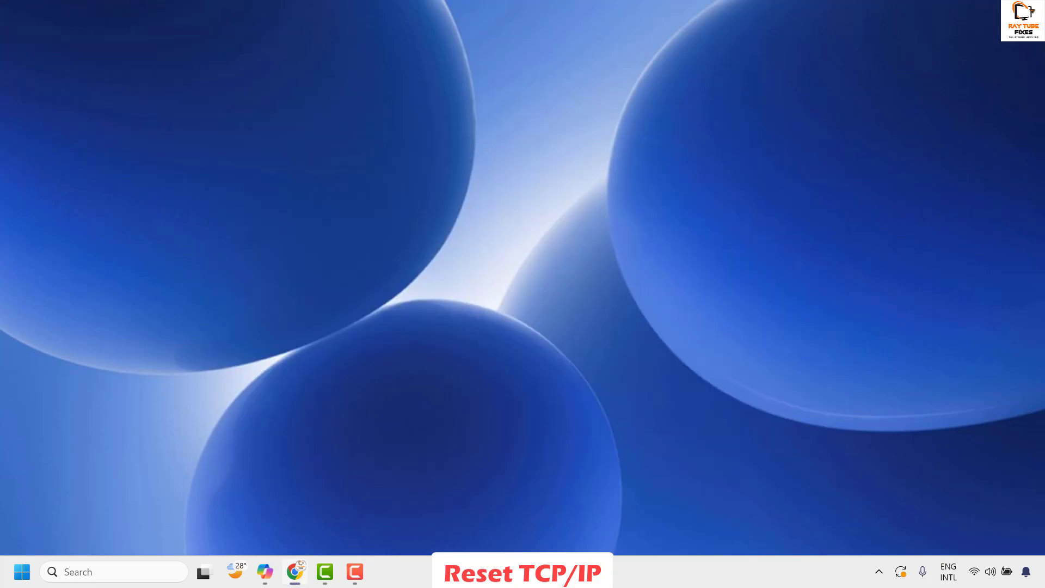